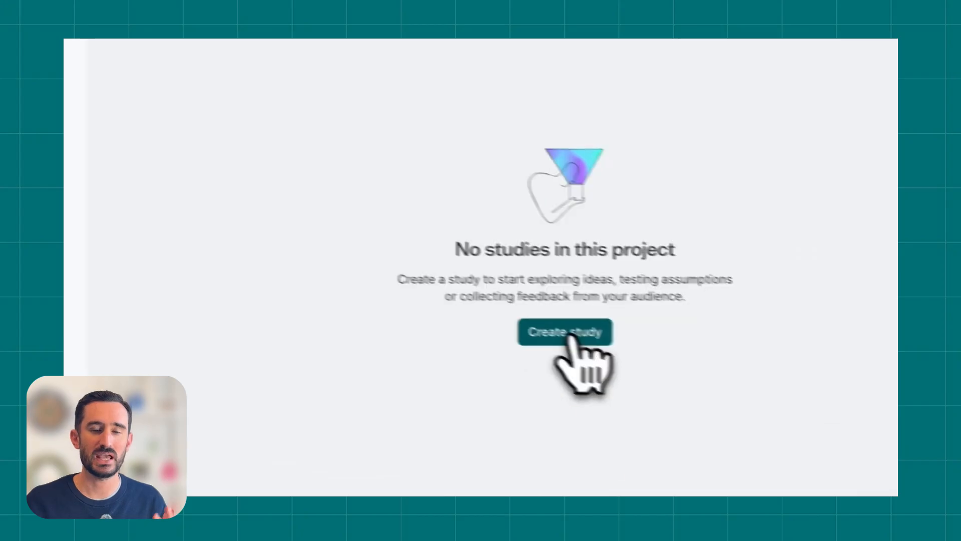
Create a new test or survey study named "Card Sort" in the Card Sort Demo - 2026 project
click(575, 335)
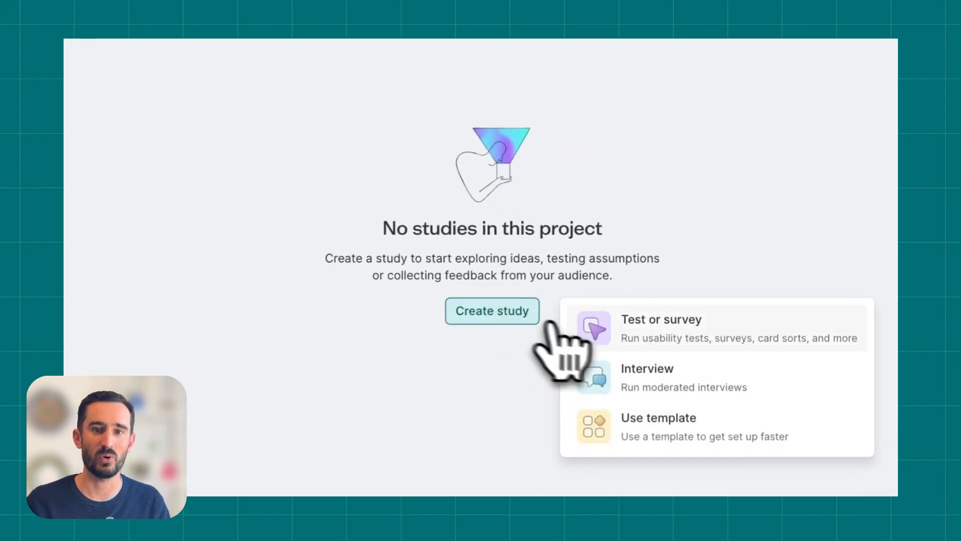
click(588, 334)
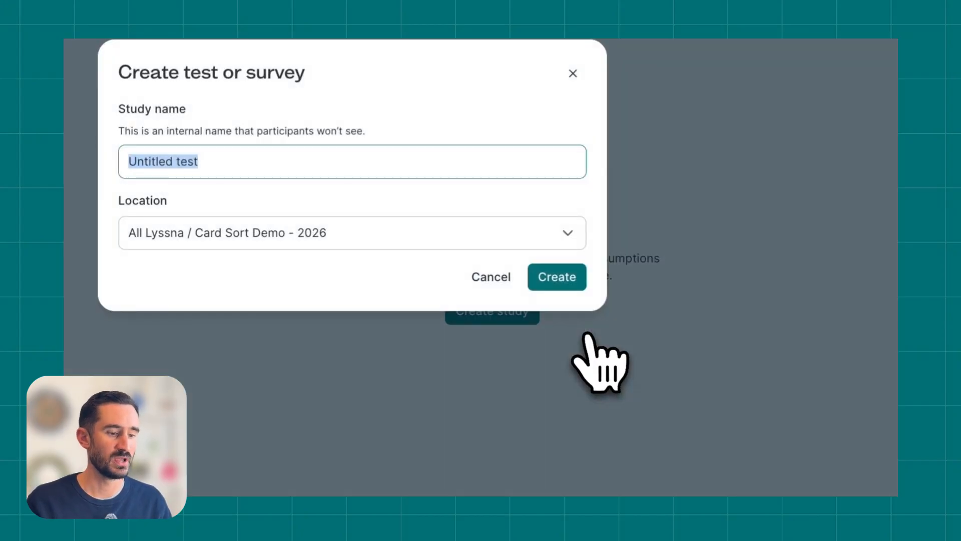
text(Card)
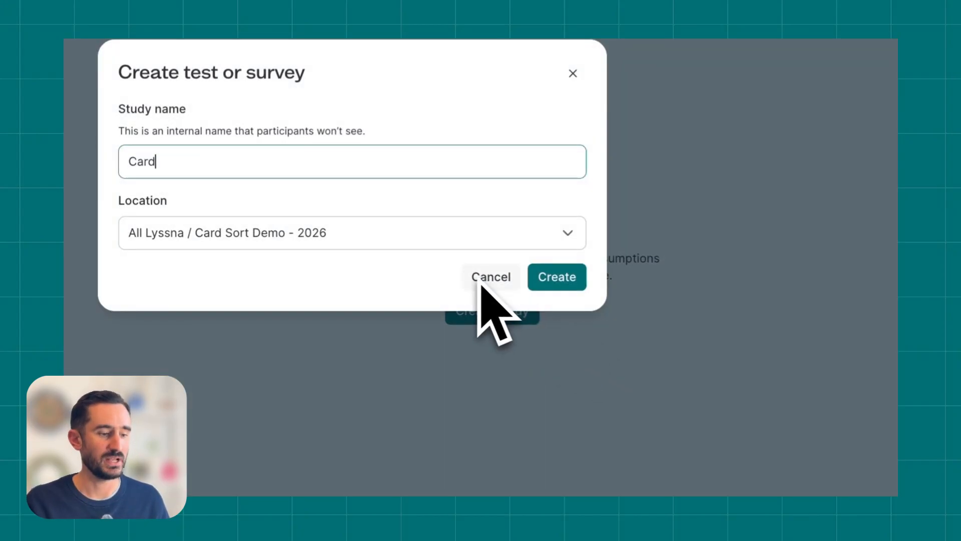
text( Sort)
key(Return)
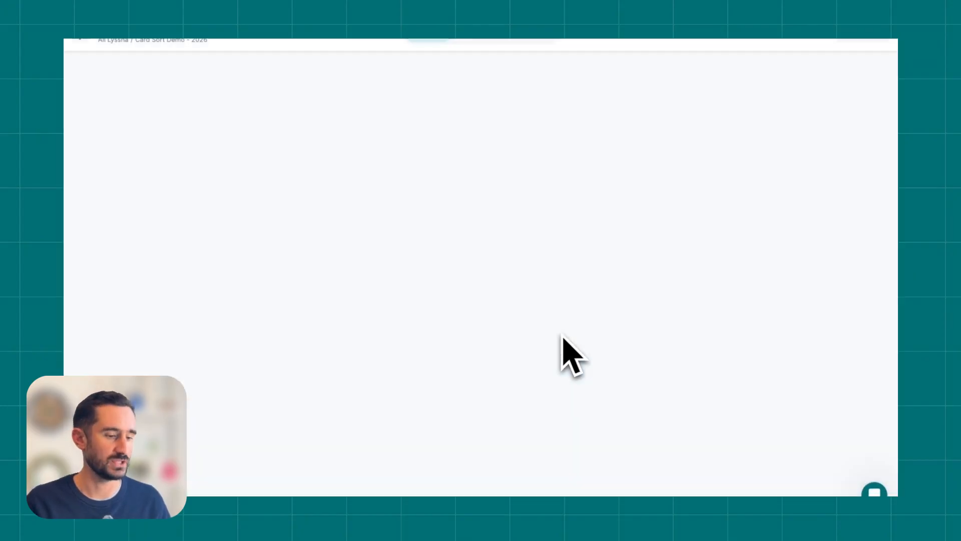
Add a Card sort section from the advanced methods to the study
scroll(513, 340, down, 3)
scroll(516, 345, down, 3)
scroll(516, 345, down, 2)
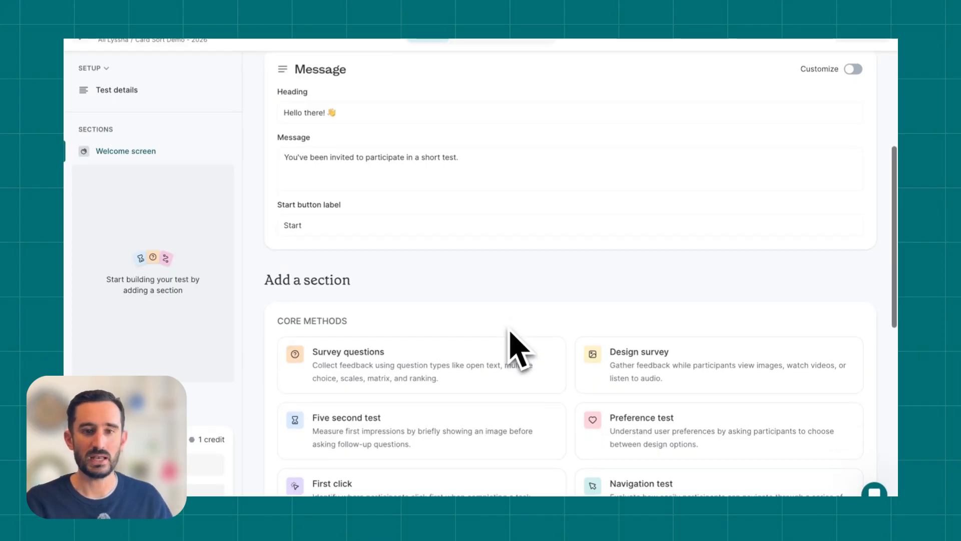
scroll(513, 346, down, 5)
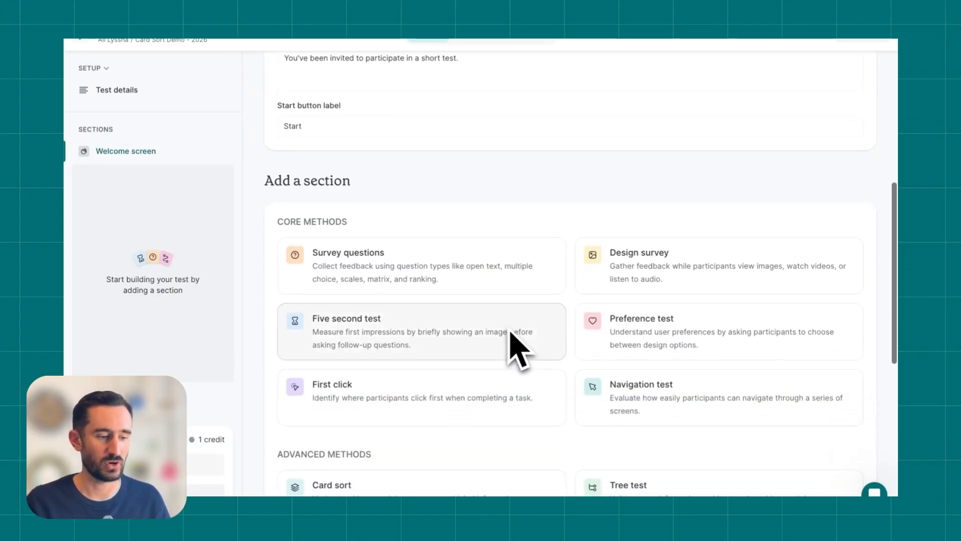
scroll(515, 345, down, 2)
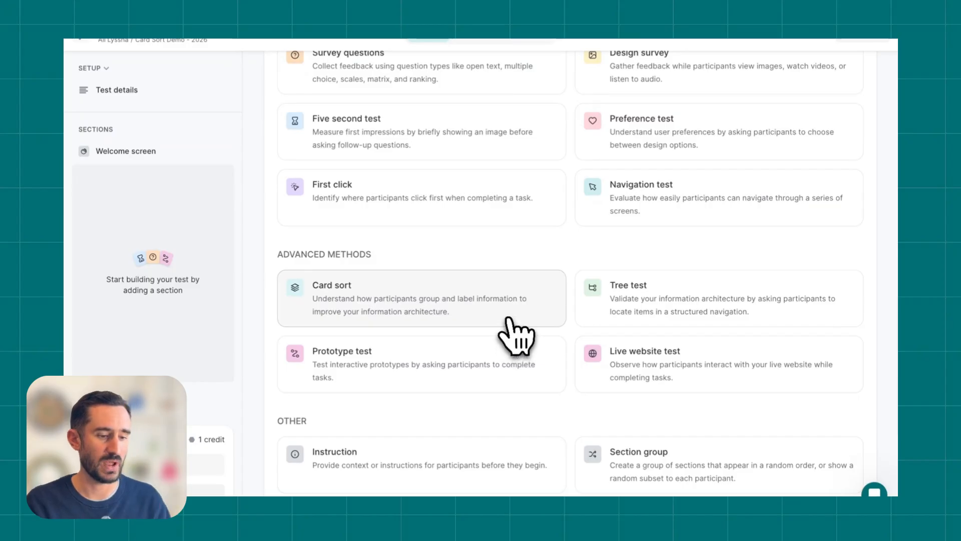
click(509, 317)
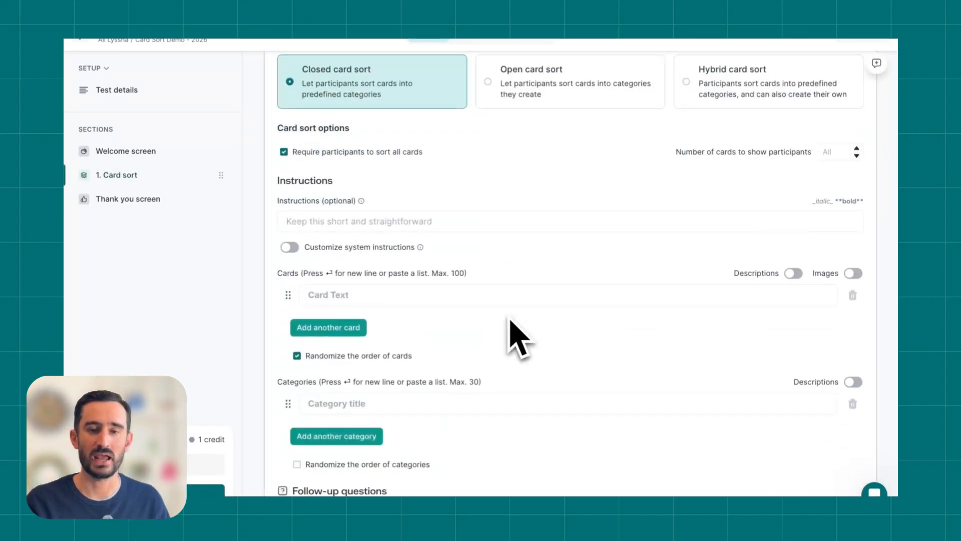
Set the card sort type to Open card sort so that participants create their own categories
scroll(518, 338, up, 1)
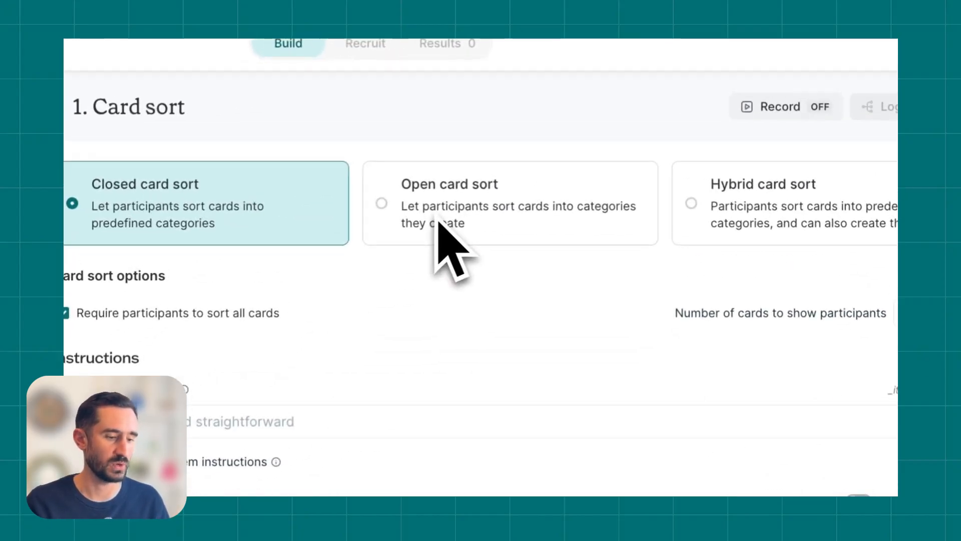
click(608, 225)
scroll(564, 182, down, 3)
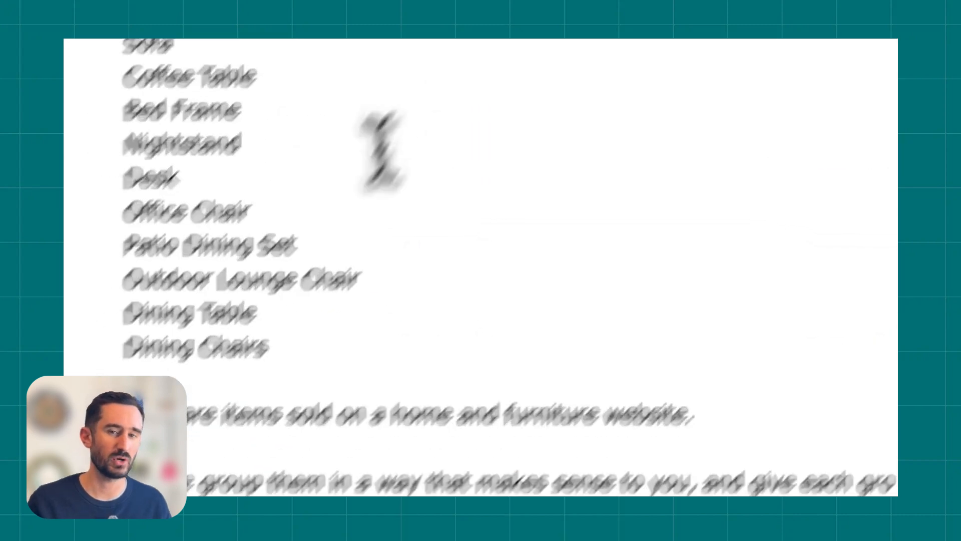
Copy the two-paragraph text starting "Below are items sold on a home and furniture website." from the notes into the card sort's Instructions
click(253, 291)
text(Below)
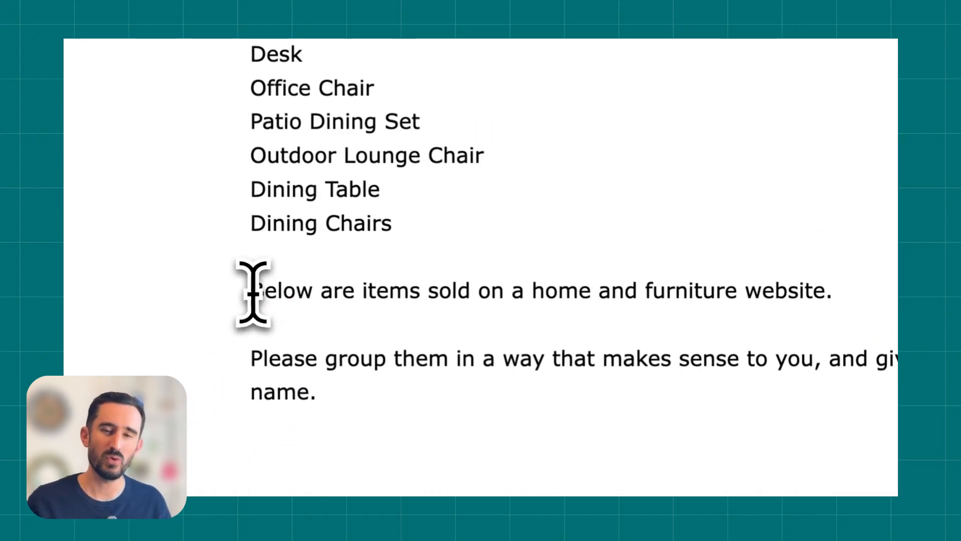
drag(255, 287, 464, 429)
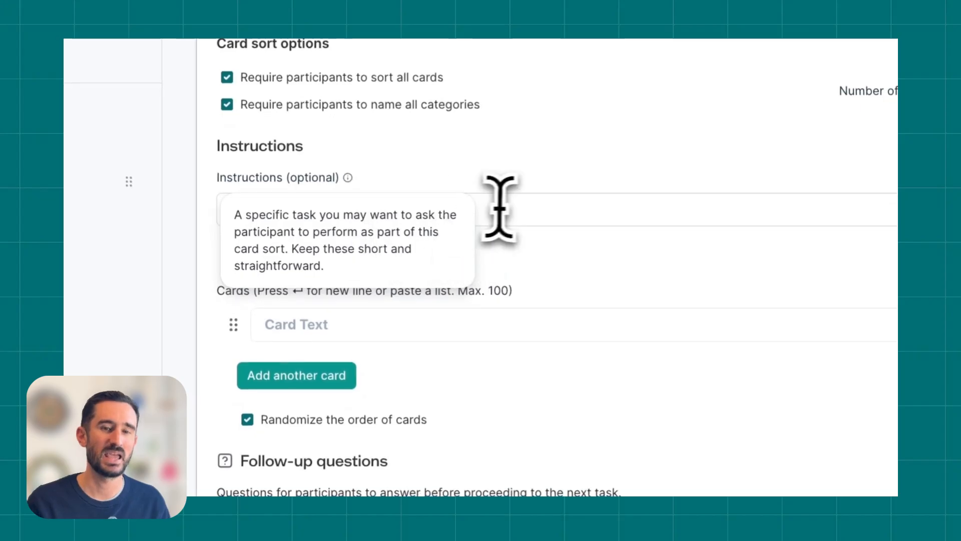
click(508, 206)
text(Below are items sold on a home and furniture website.  Please group them in a way that makes sense to you, and give each group a clear name.)
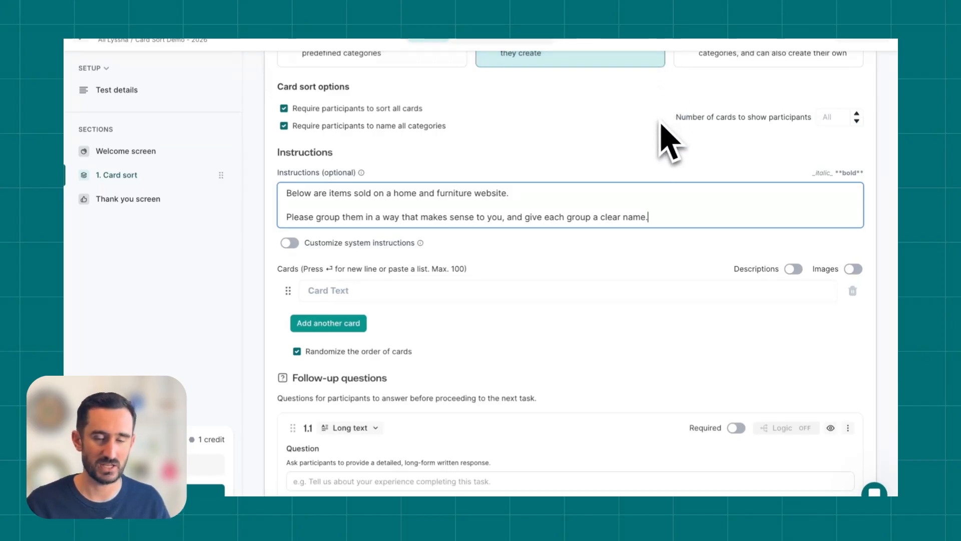
View the default system instructions by switching their customization on and back off
click(290, 242)
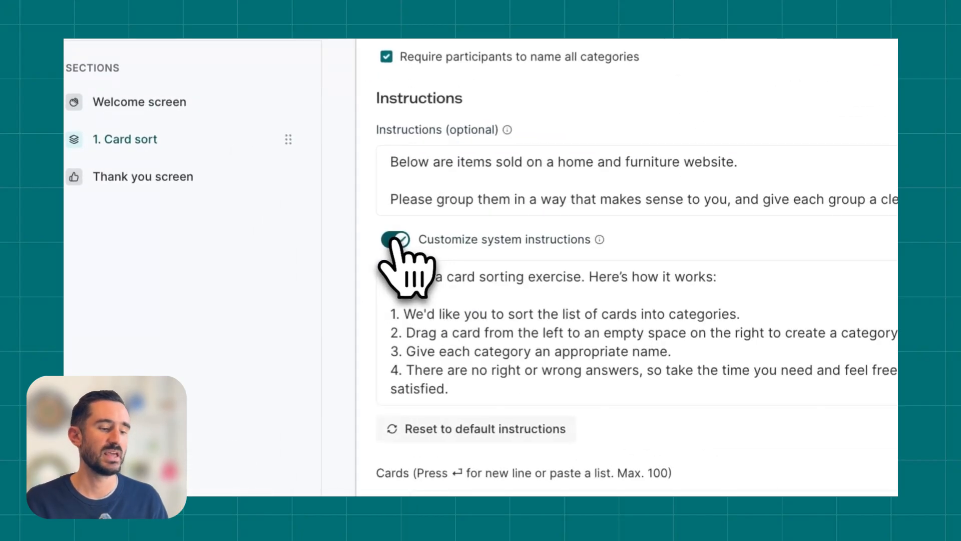
click(394, 240)
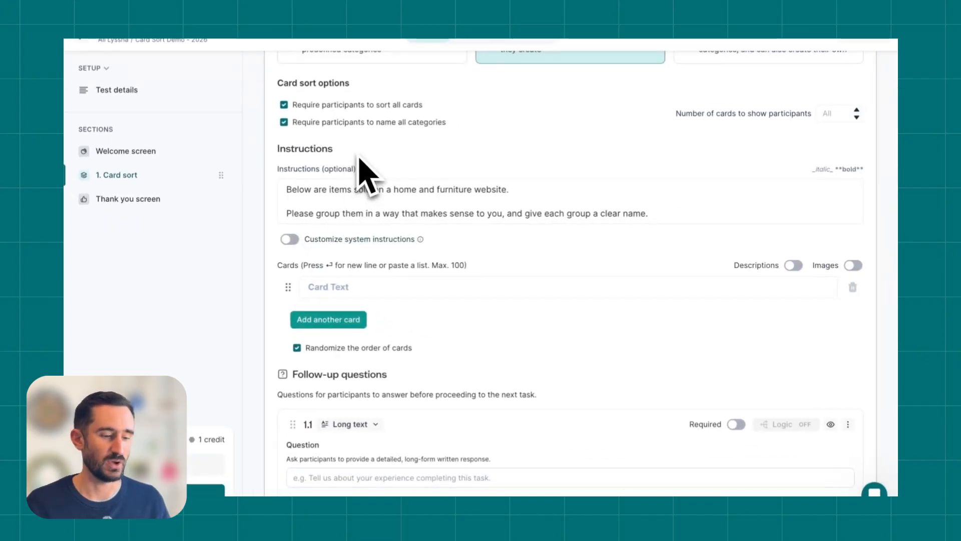
Copy the furniture item list, Sofa through Dining Chairs, from the notes and paste it in as the card list
scroll(359, 160, down, 3)
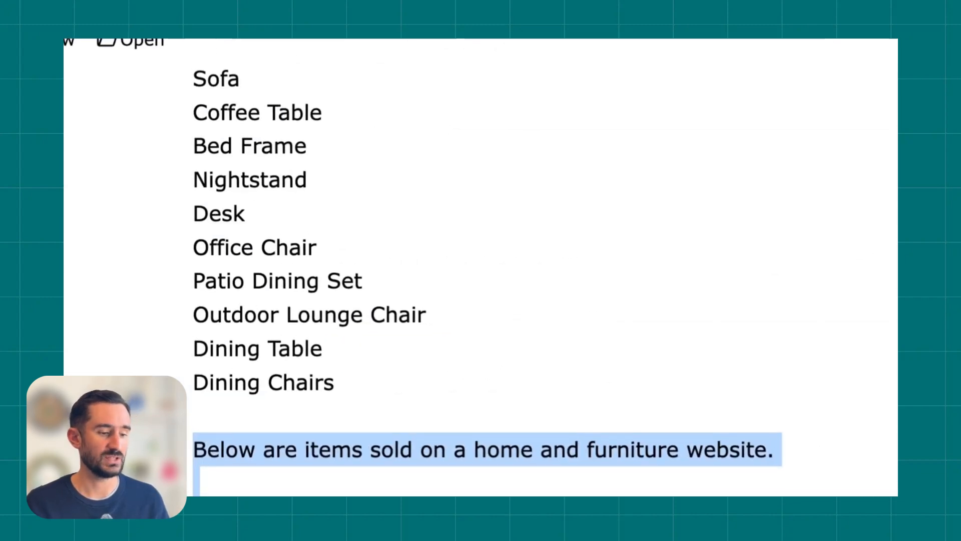
drag(267, 79, 487, 386)
key(ctrl+c)
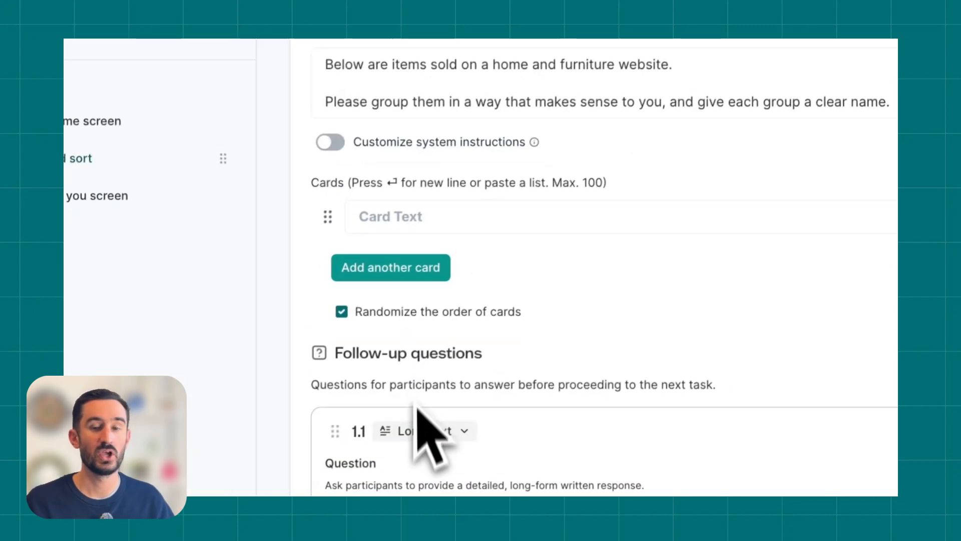
click(342, 165)
key(ctrl+v)
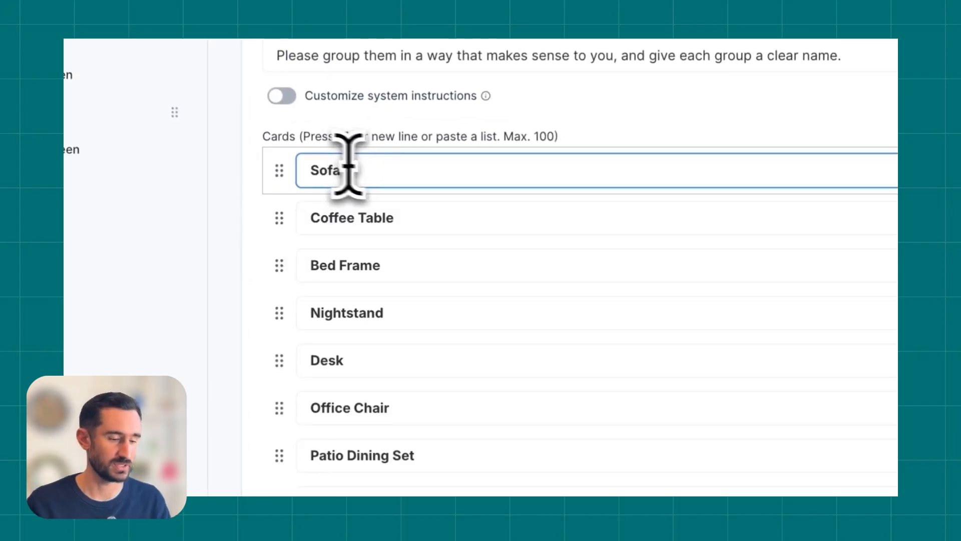
Try the Descriptions and Images options for the cards, and switch both off again
scroll(433, 188, down, 2)
scroll(434, 188, down, 2)
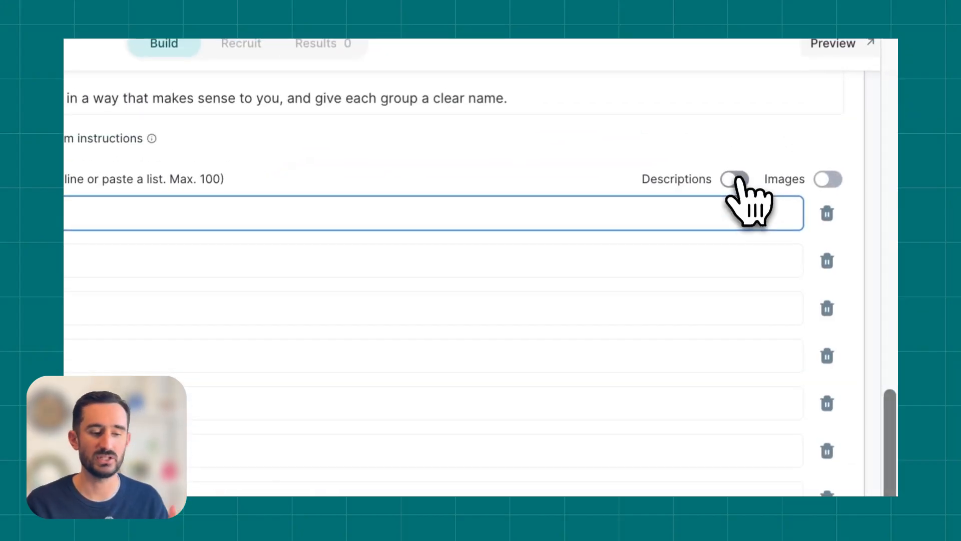
click(739, 181)
click(825, 180)
click(825, 181)
click(735, 182)
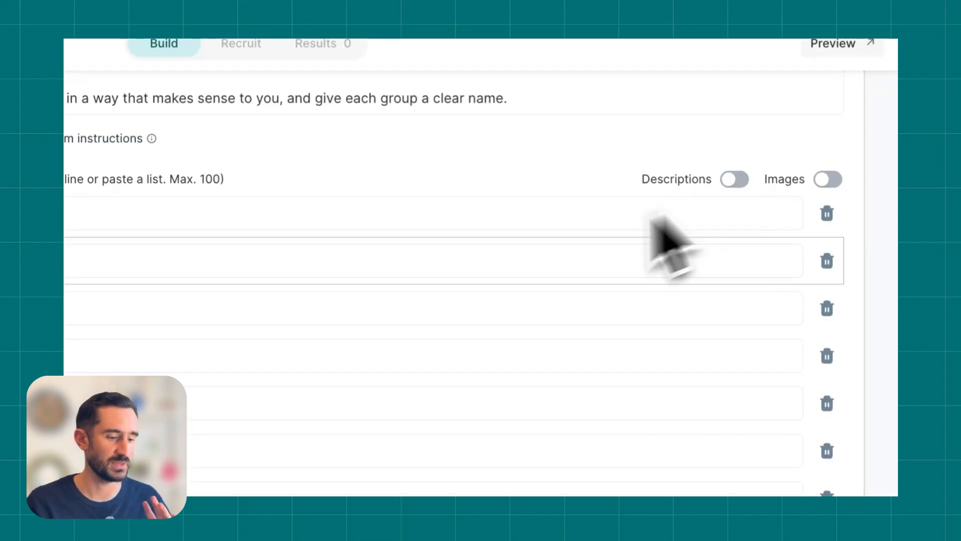
Delete the long text follow-up question from the card sort section
scroll(513, 270, down, 2)
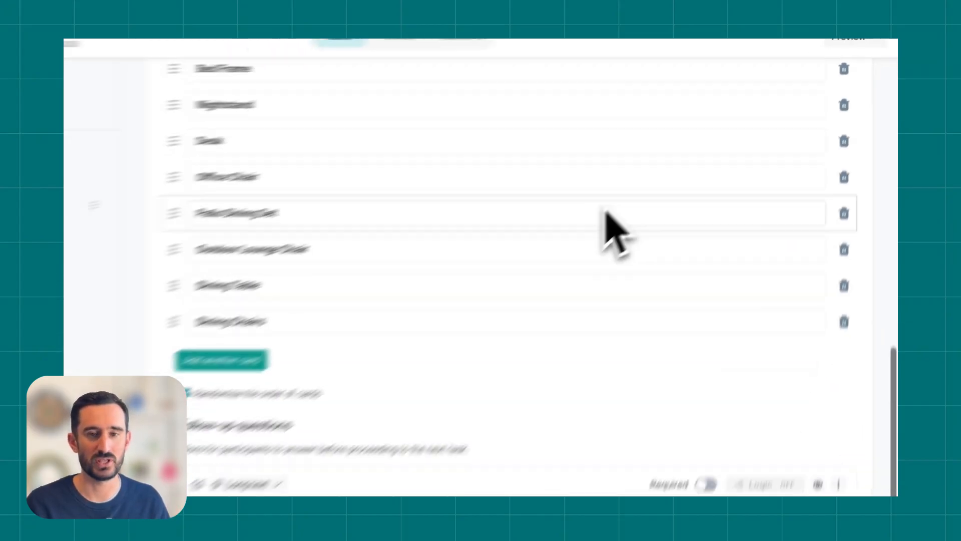
scroll(652, 177, down, 3)
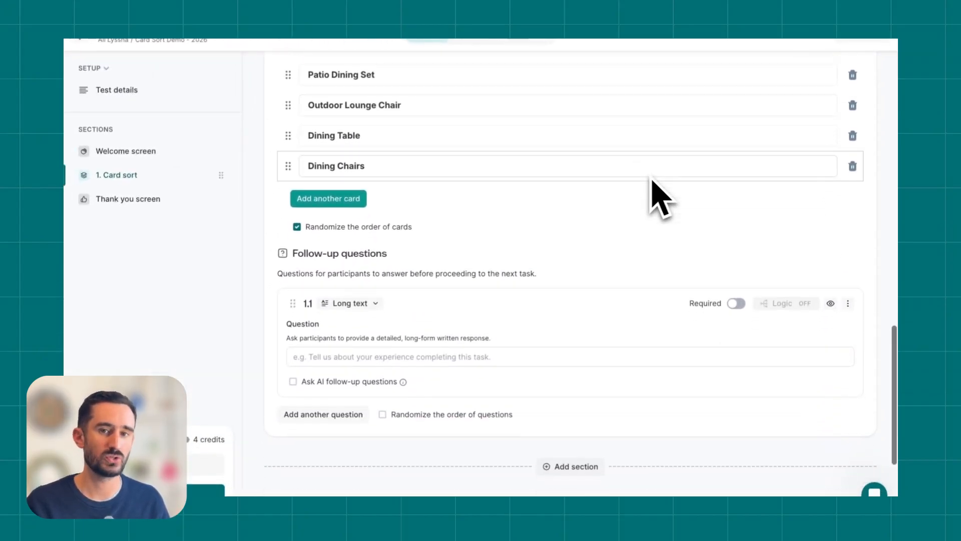
click(847, 302)
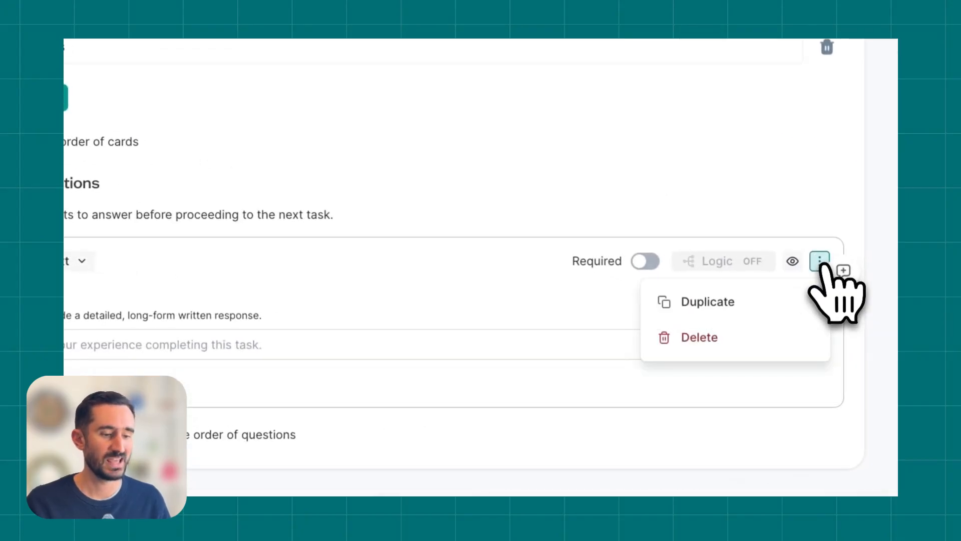
click(782, 337)
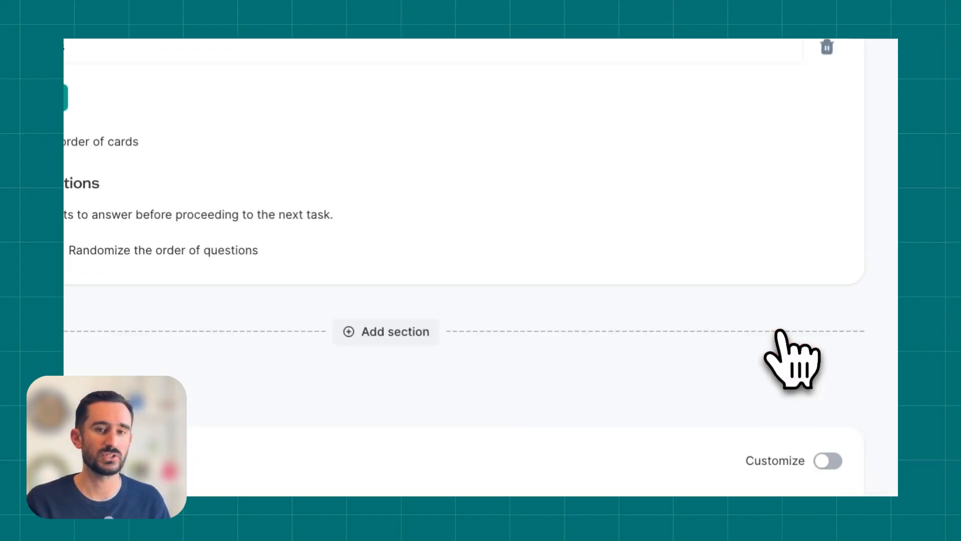
Review the card list, instructions and card sort options of the section
scroll(785, 351, up, 5)
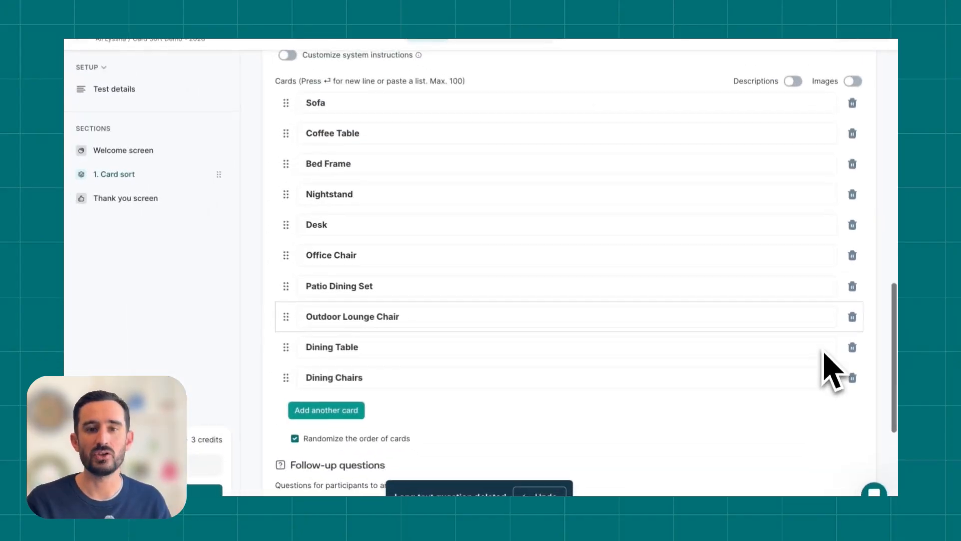
scroll(832, 372, up, 3)
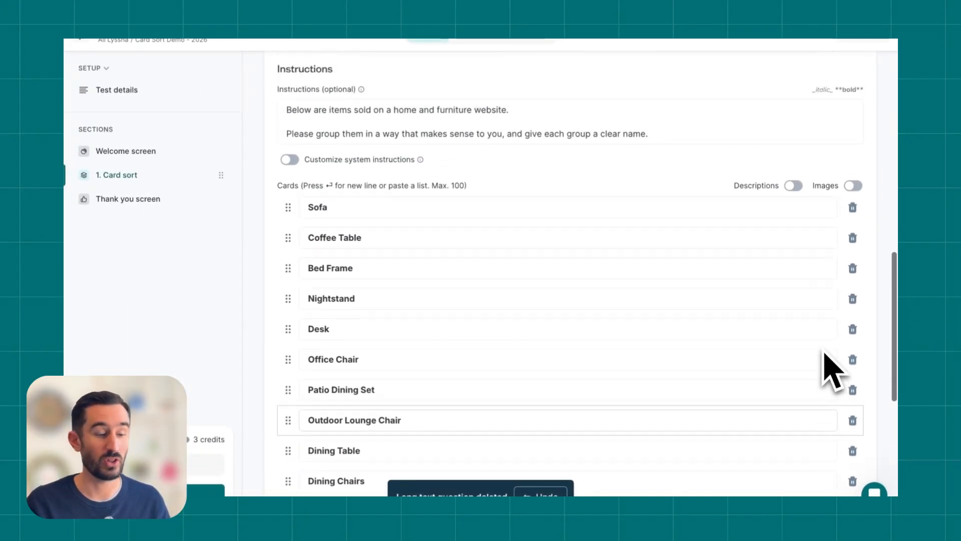
scroll(831, 372, down, 4)
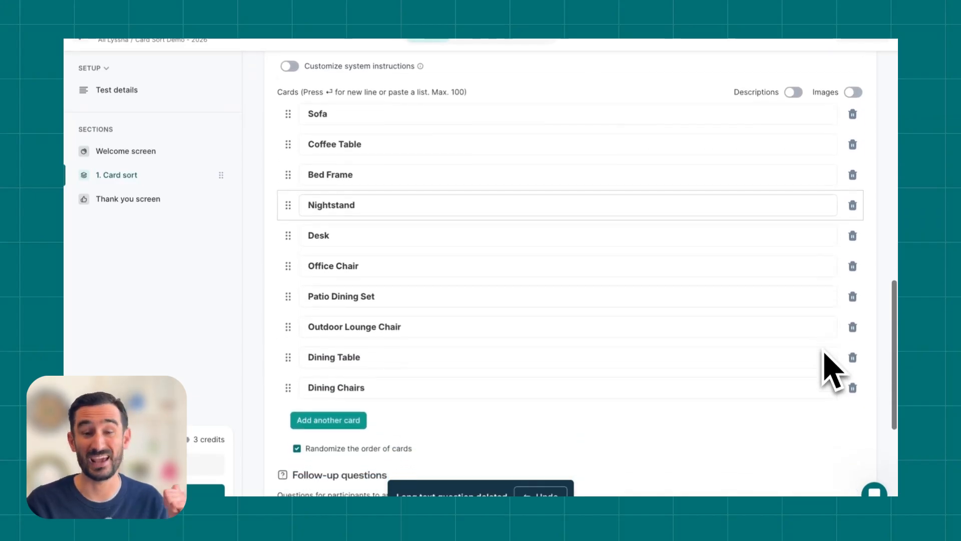
scroll(832, 371, down, 1)
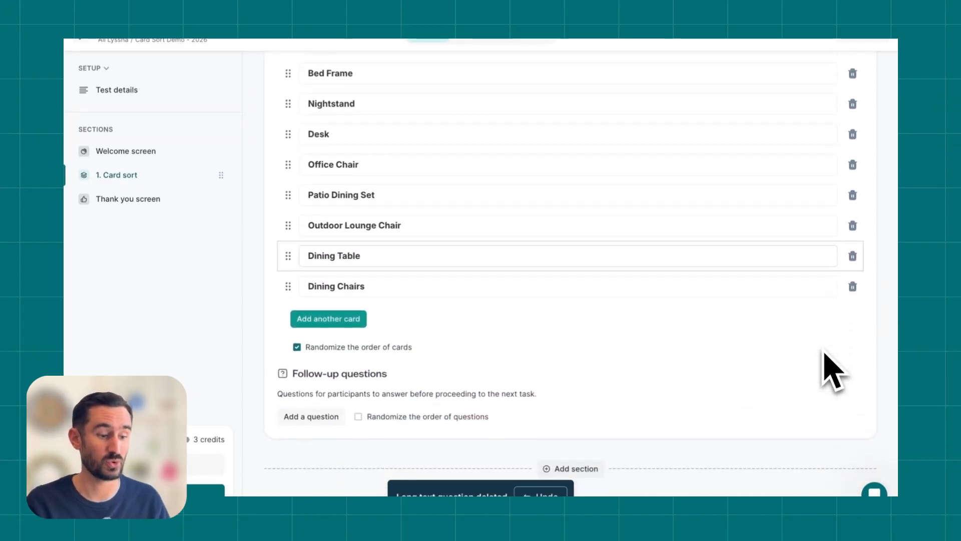
scroll(824, 353, up, 1)
scroll(831, 373, up, 6)
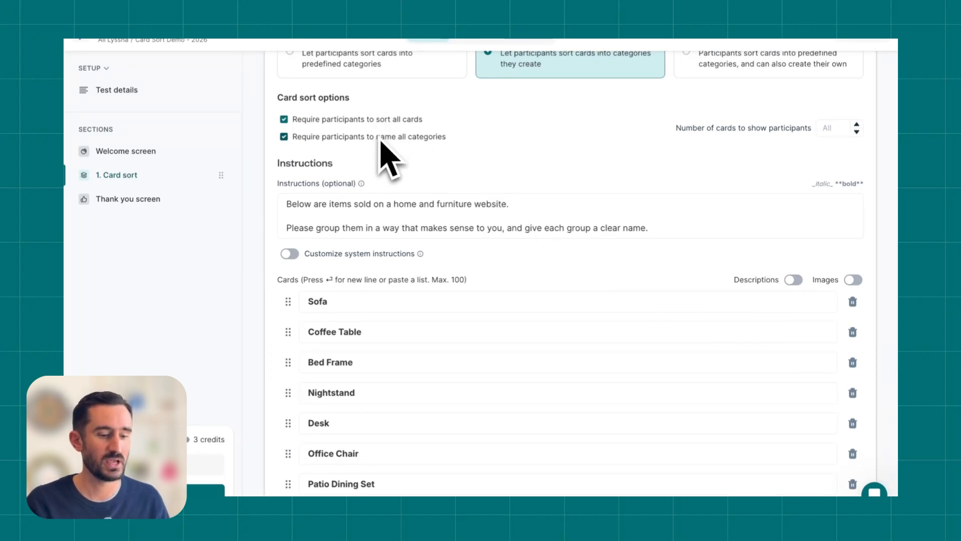
Try the recording option for the card sort section, and switch it off again
scroll(639, 159, up, 3)
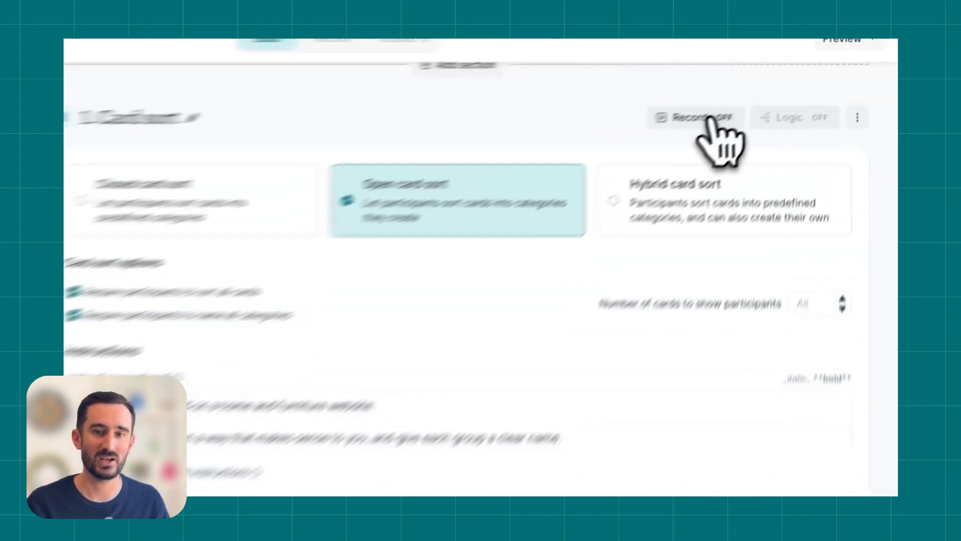
click(710, 118)
click(710, 118)
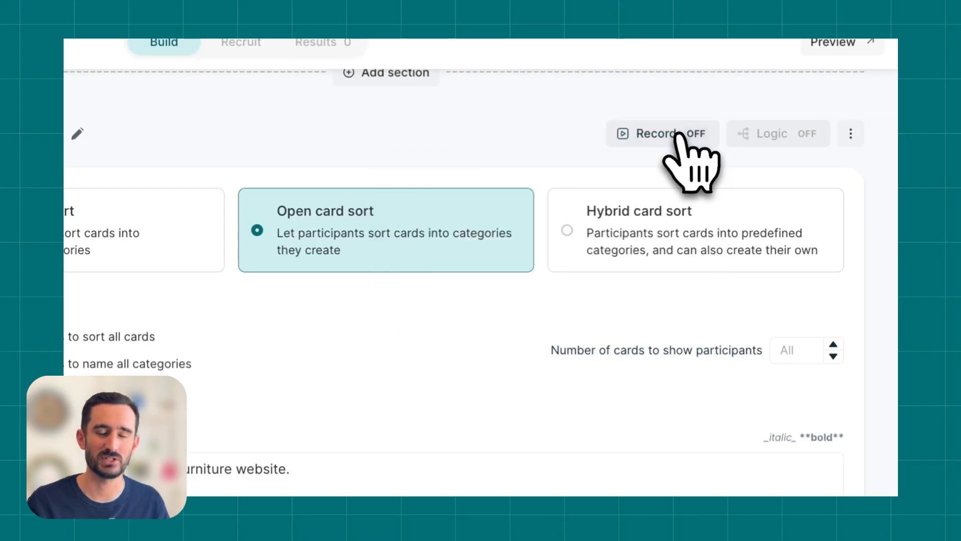
scroll(611, 306, down, 5)
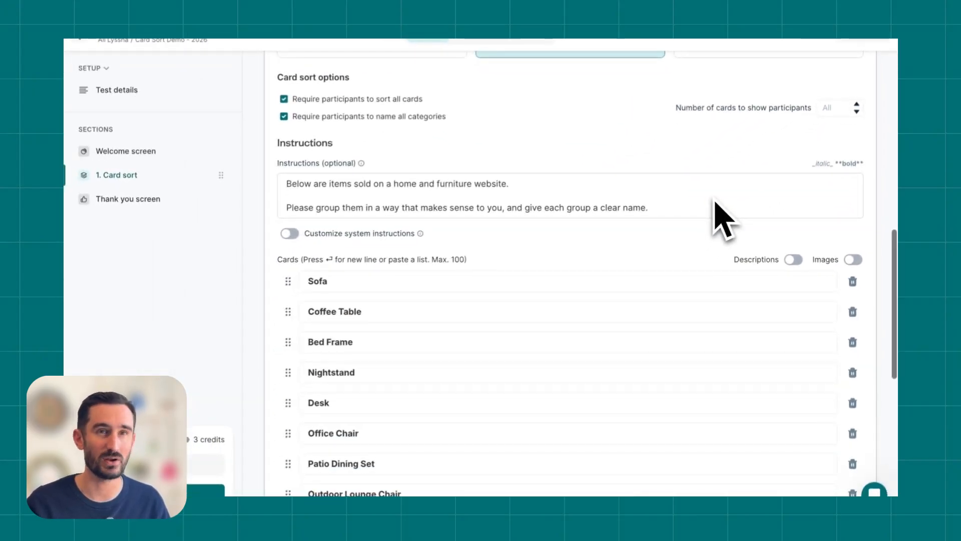
scroll(716, 200, down, 3)
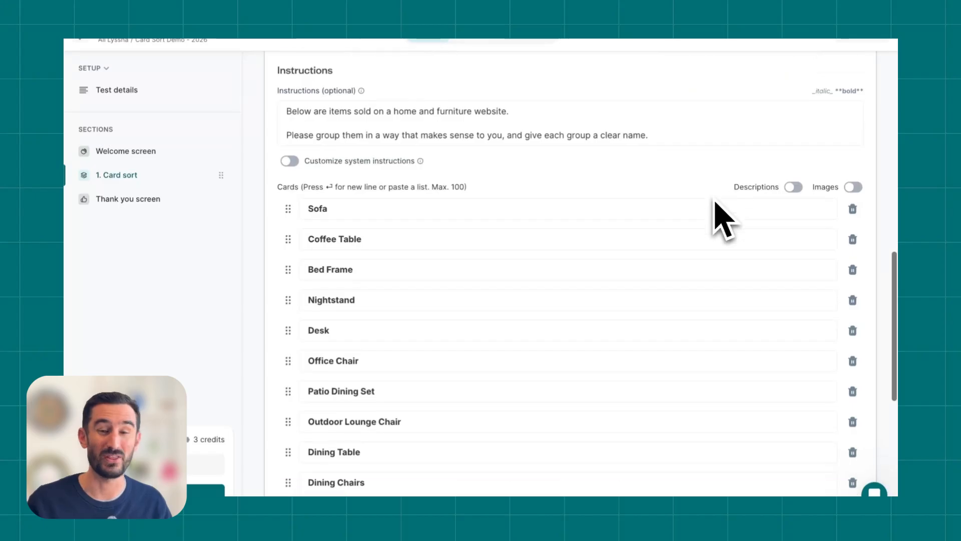
scroll(716, 203, down, 2)
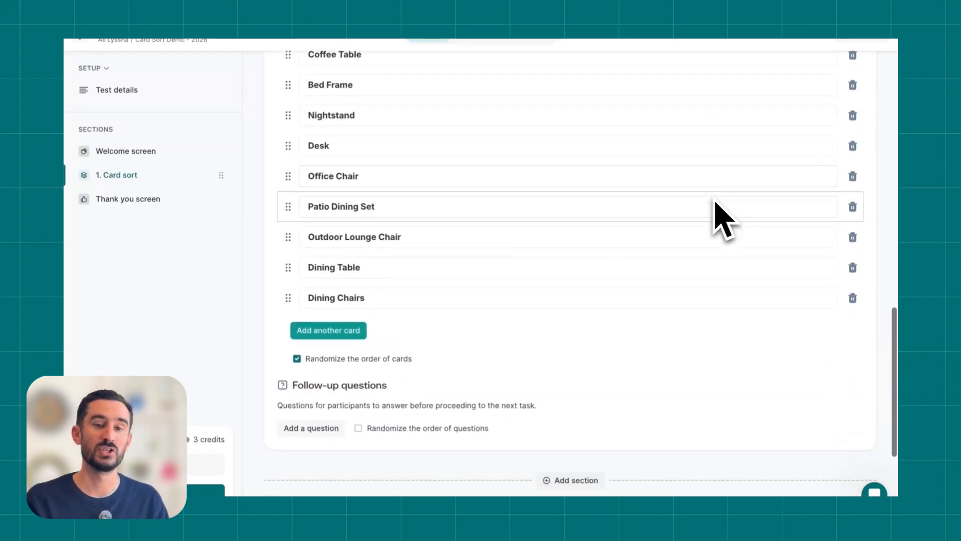
scroll(721, 220, down, 1)
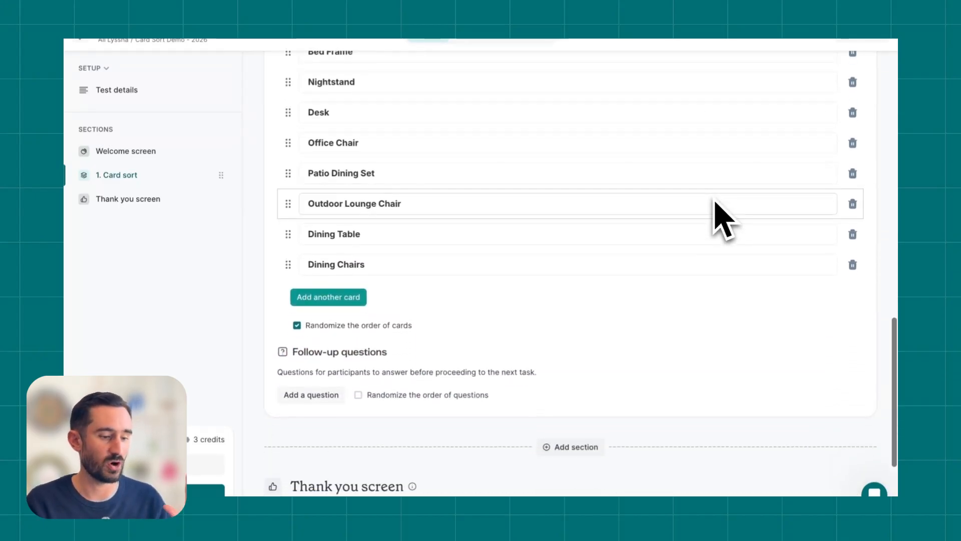
Try turning off the randomized order of the cards, and switch it back on
scroll(716, 201, down, 1)
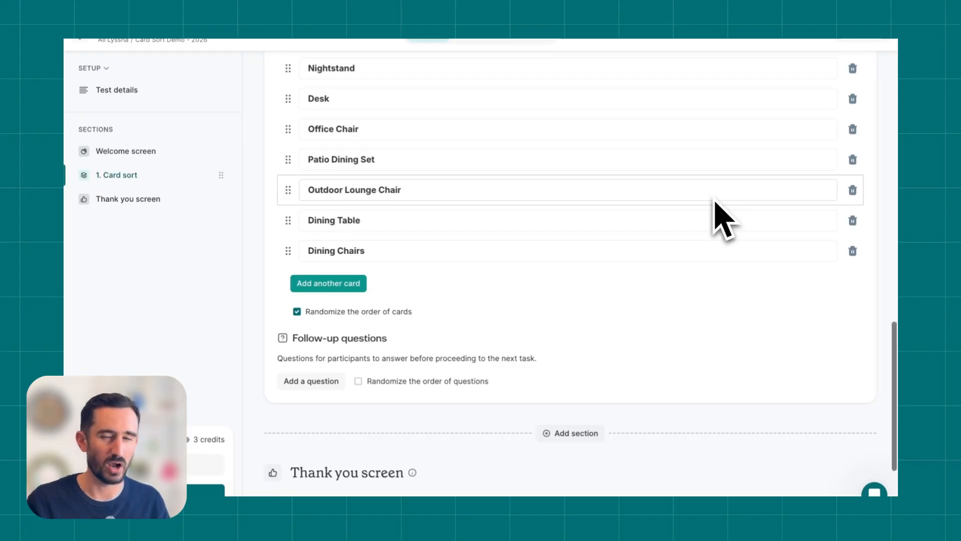
scroll(716, 203, down, 2)
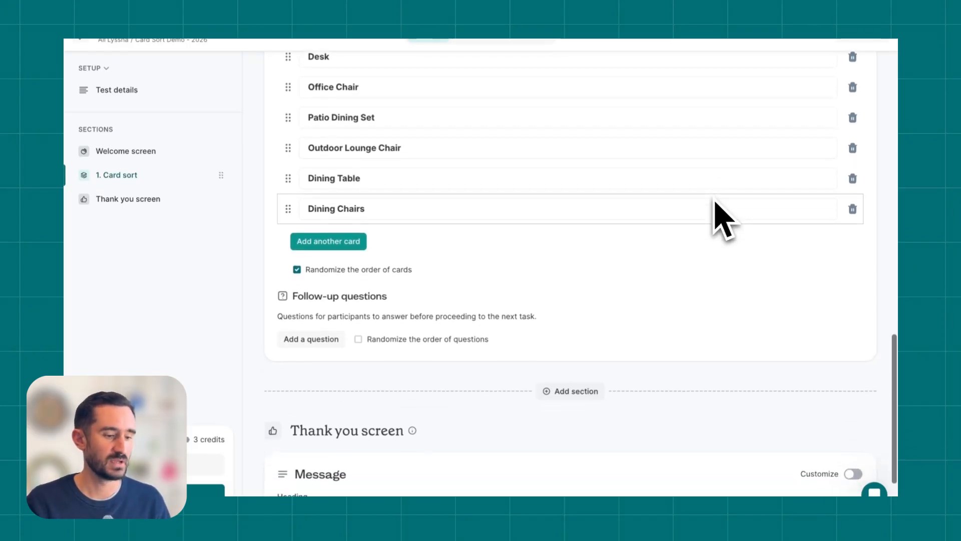
scroll(723, 220, down, 1)
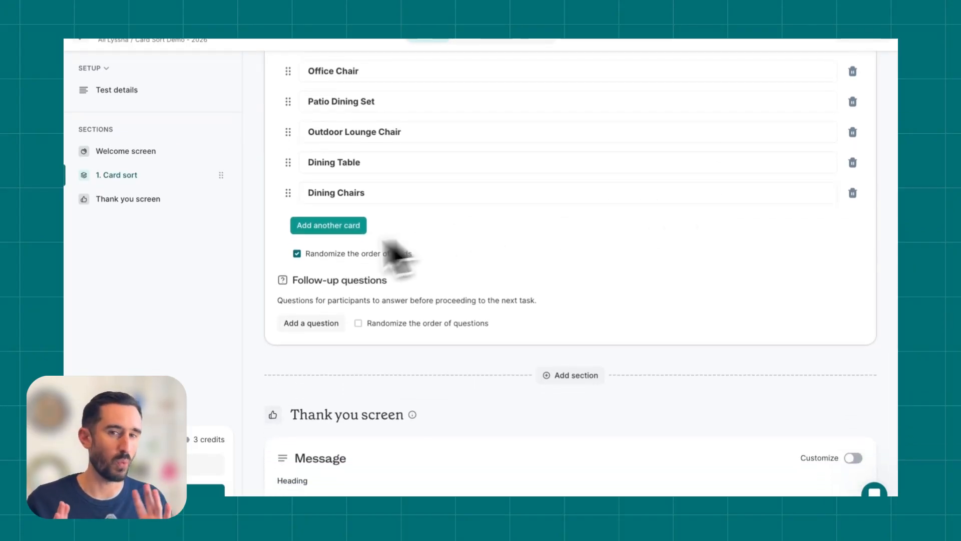
click(297, 254)
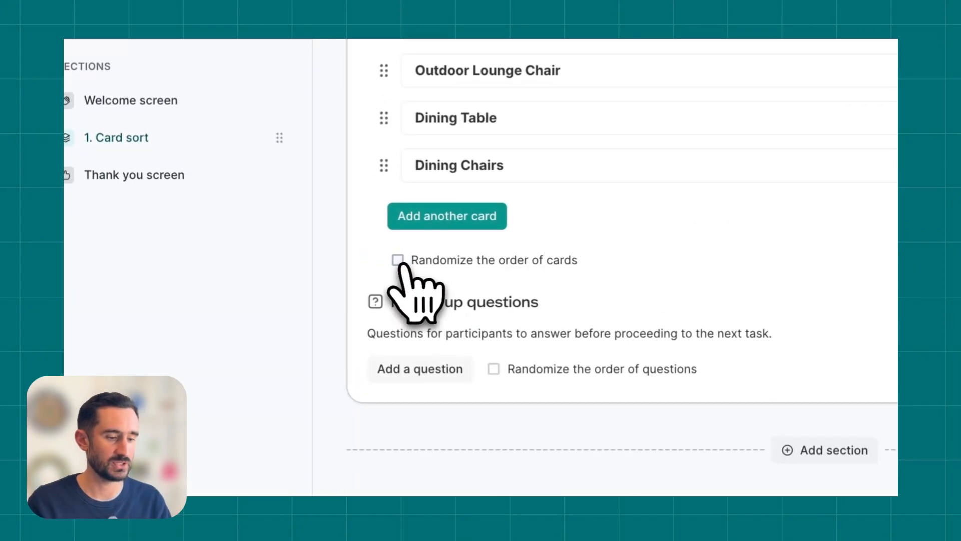
click(400, 261)
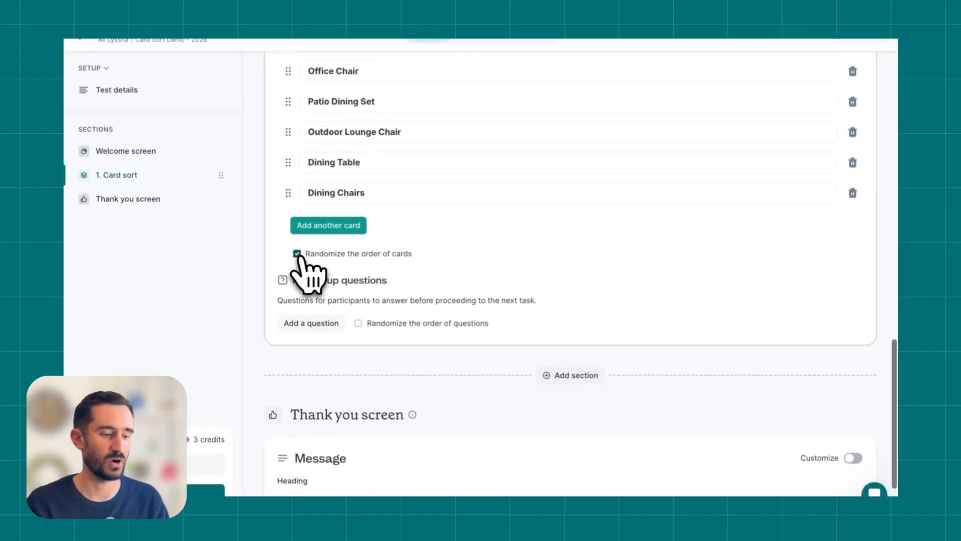
Enable a recruitment link for the study with all its optional settings off, and copy the link
scroll(300, 270, down, 3)
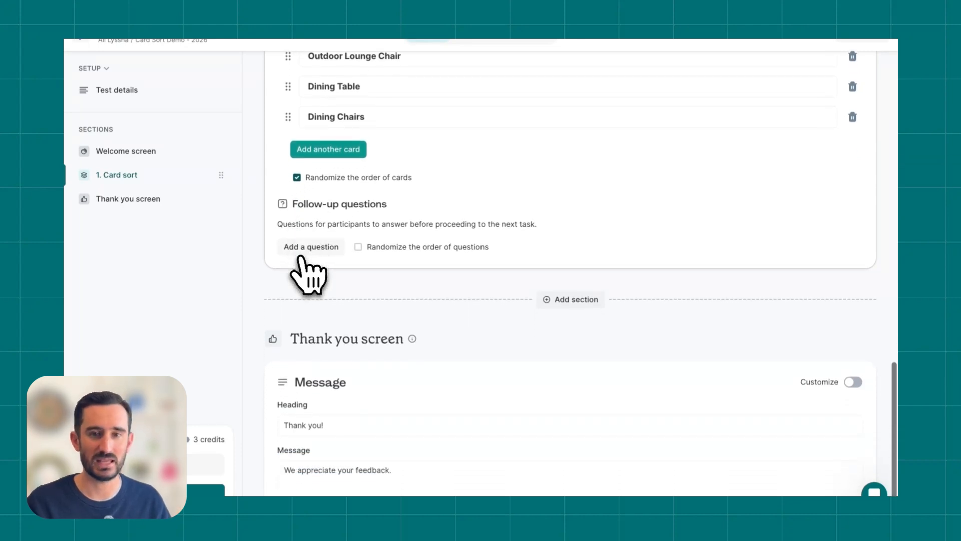
scroll(301, 260, up, 5)
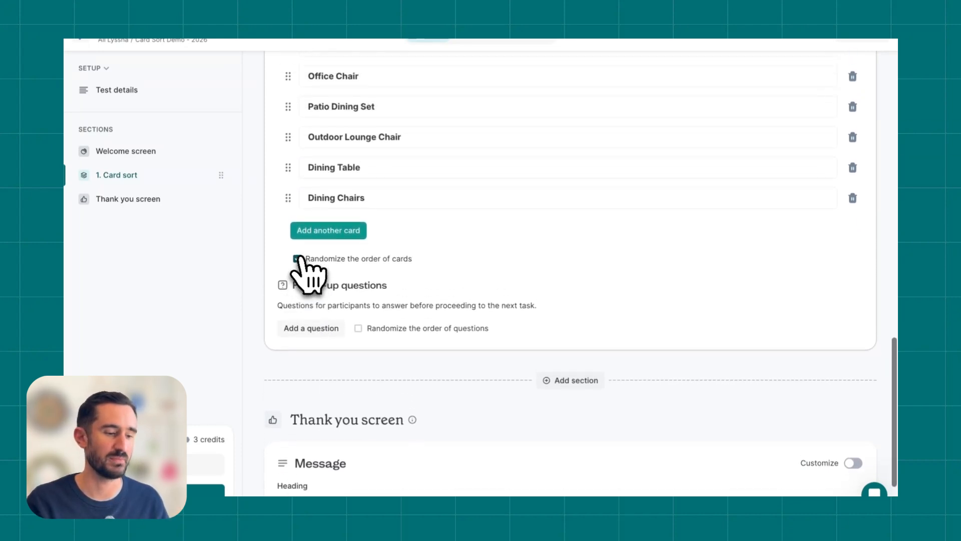
scroll(303, 270, up, 3)
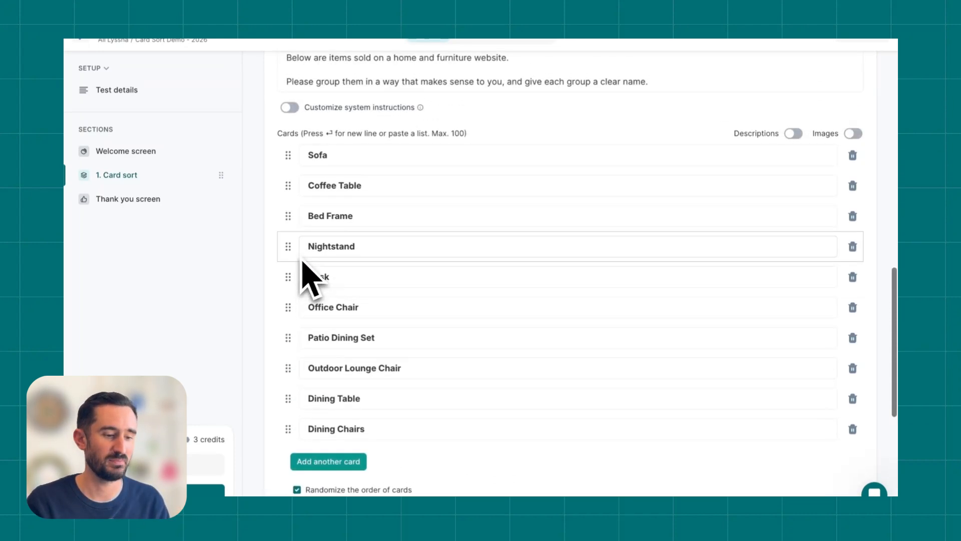
scroll(303, 275, up, 3)
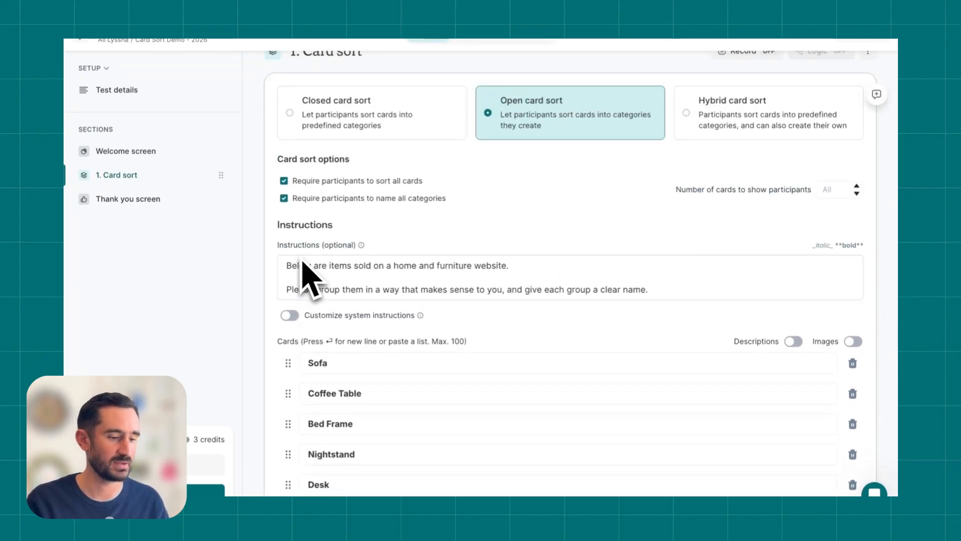
scroll(302, 261, up, 1)
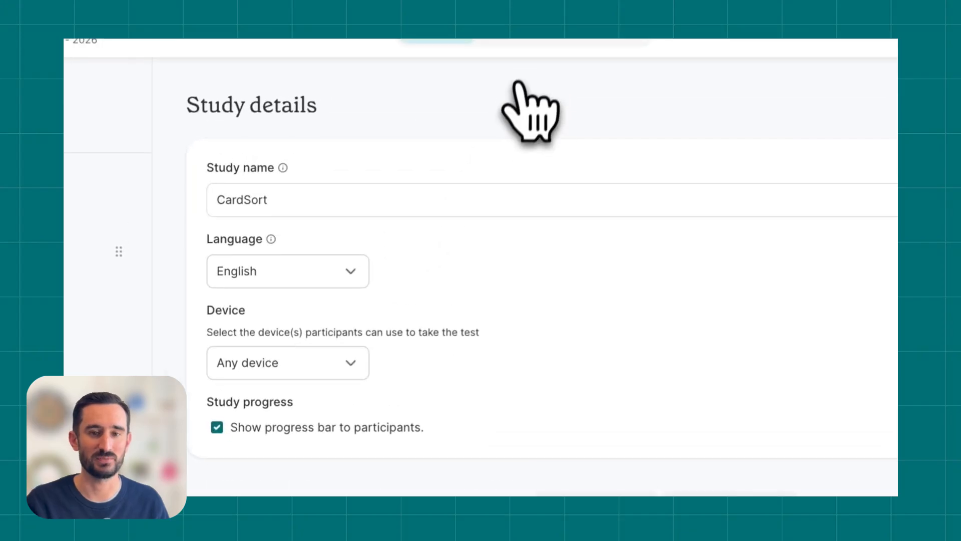
click(482, 45)
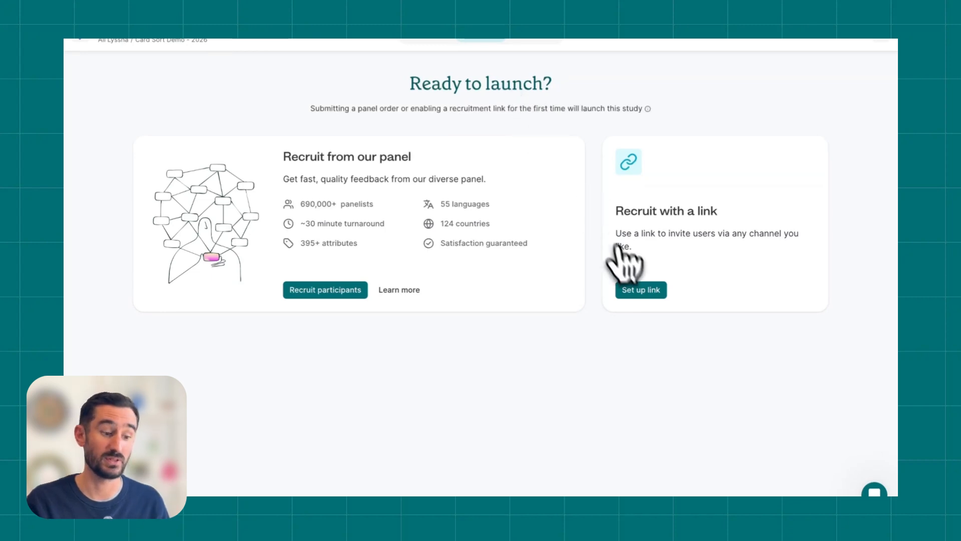
click(641, 296)
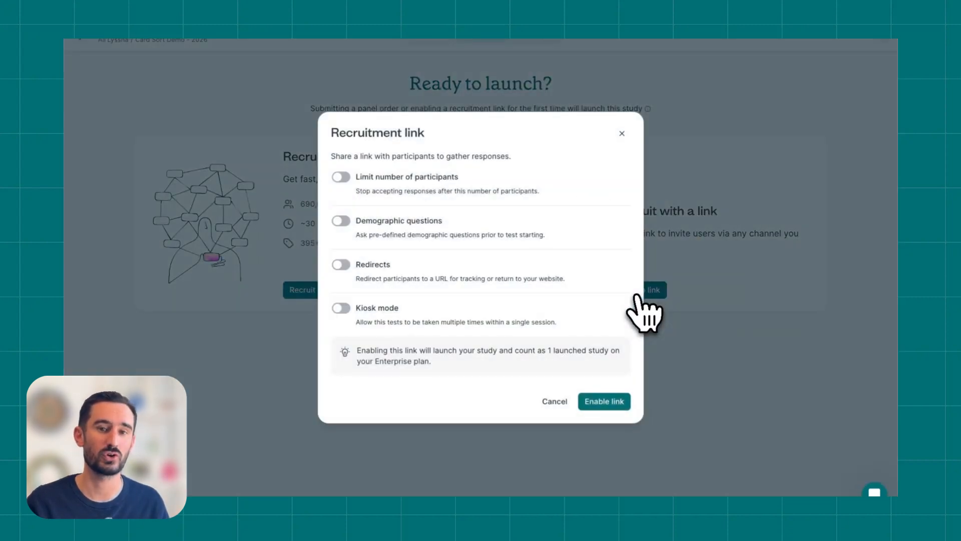
click(616, 402)
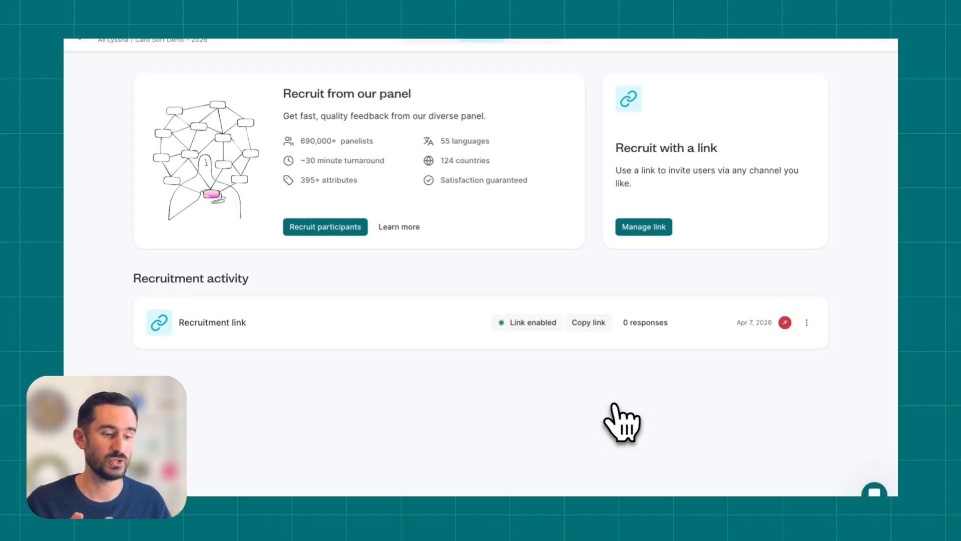
click(806, 323)
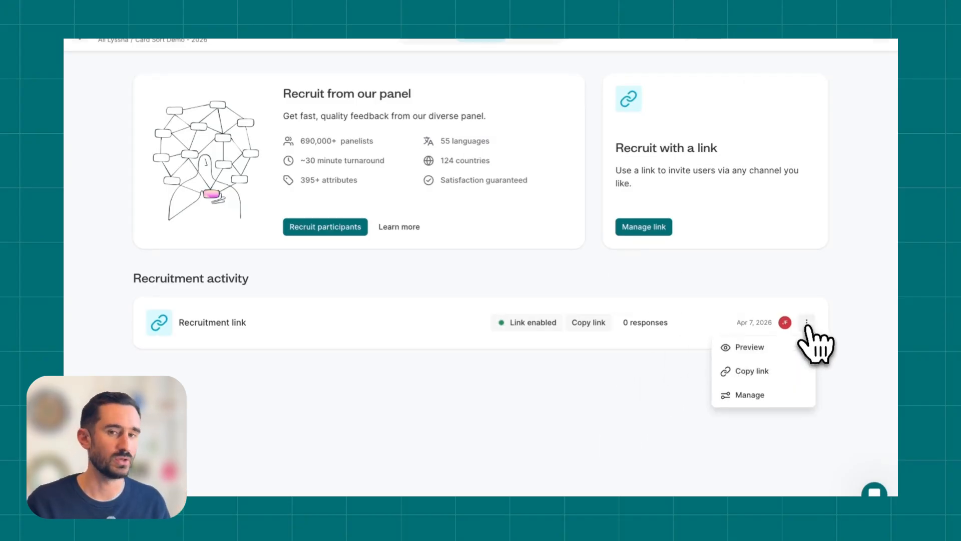
click(777, 374)
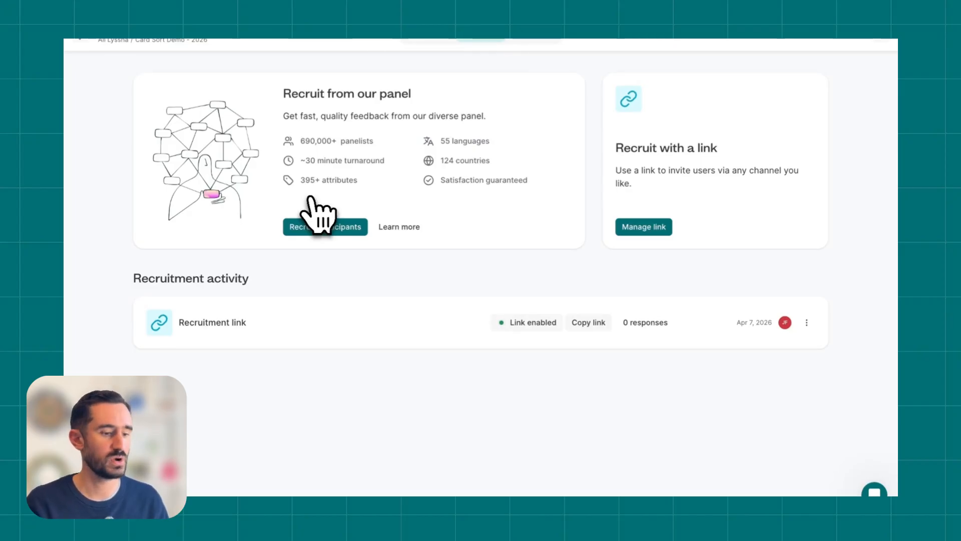
Start a participant order from the Lyssna panel and set the number of participants to 20
click(310, 228)
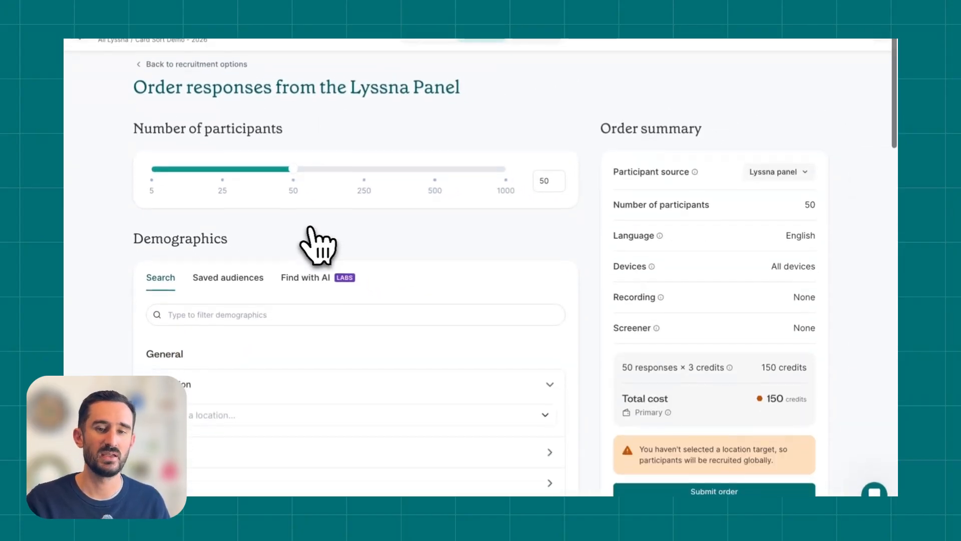
scroll(314, 239, down, 1)
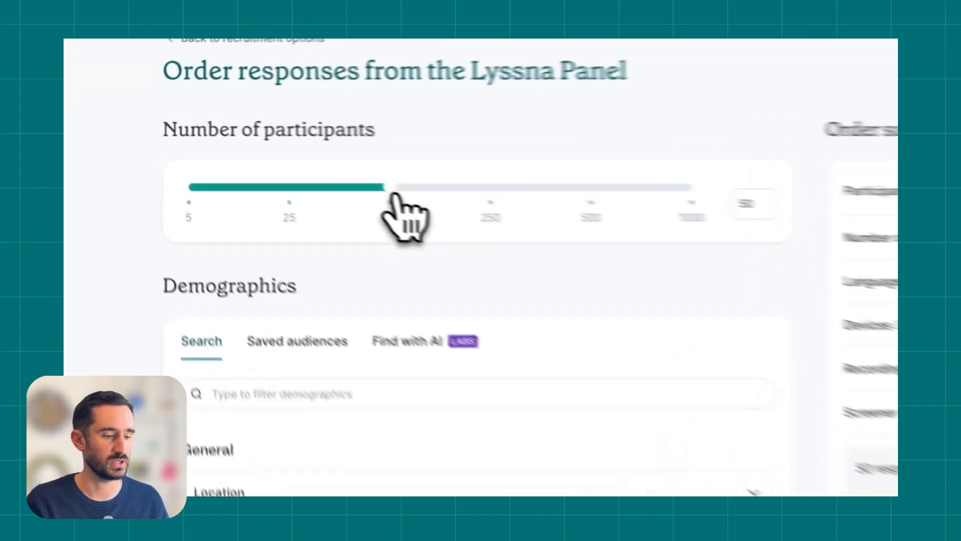
drag(331, 200, 285, 200)
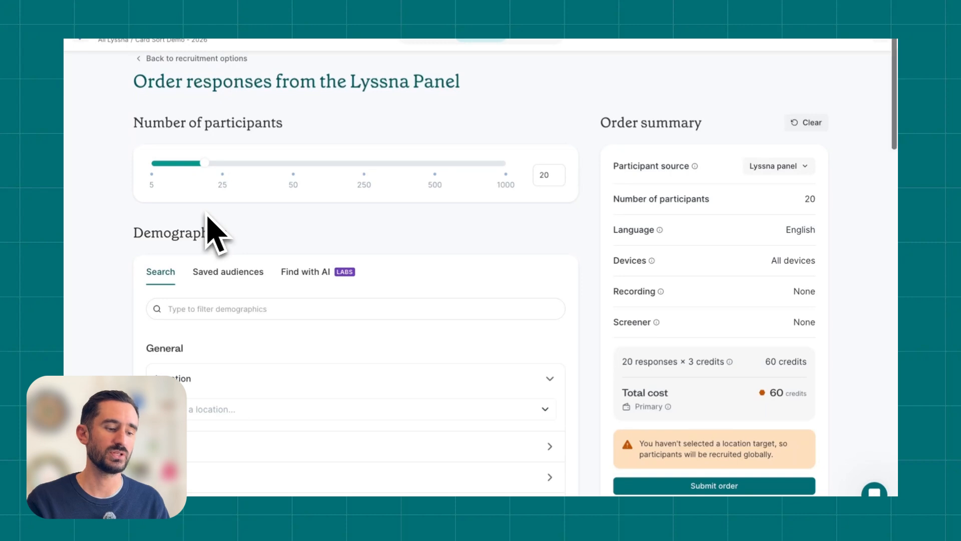
Look through the panel's demographic filters, including employment status, education level and age
scroll(208, 216, down, 3)
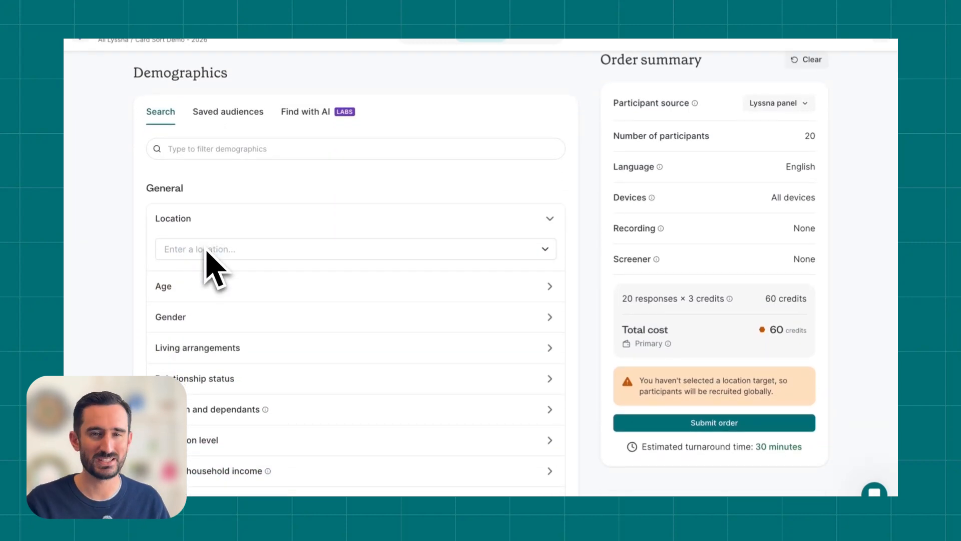
scroll(213, 268, down, 7)
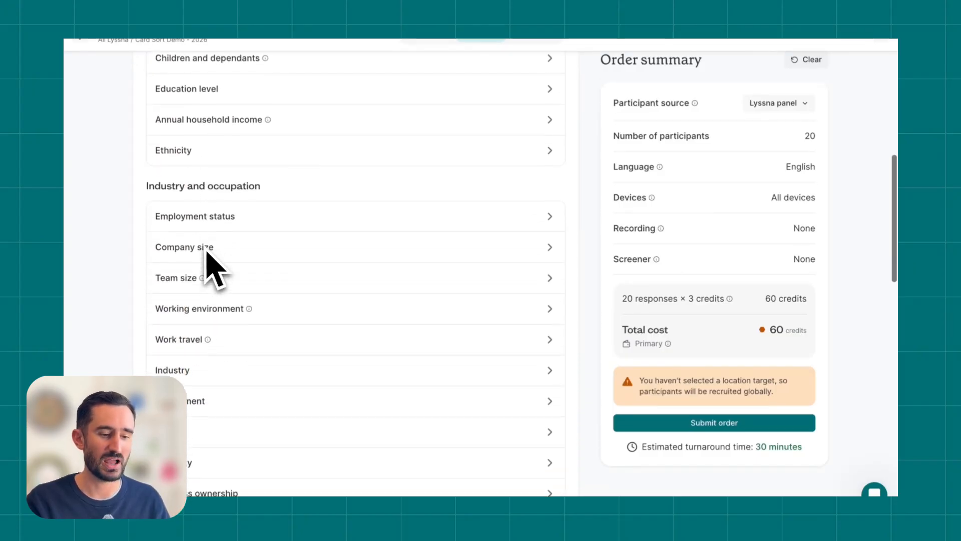
click(210, 173)
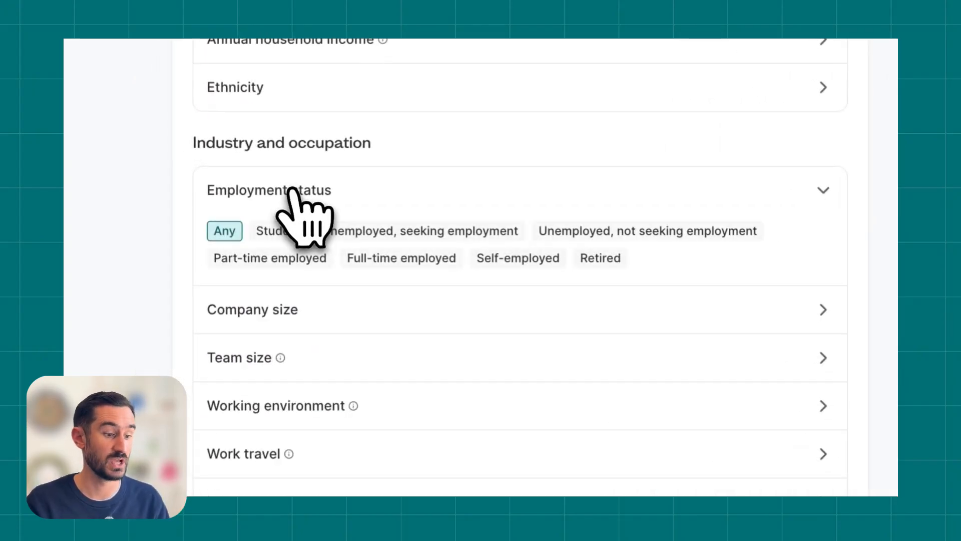
click(292, 190)
scroll(306, 215, up, 5)
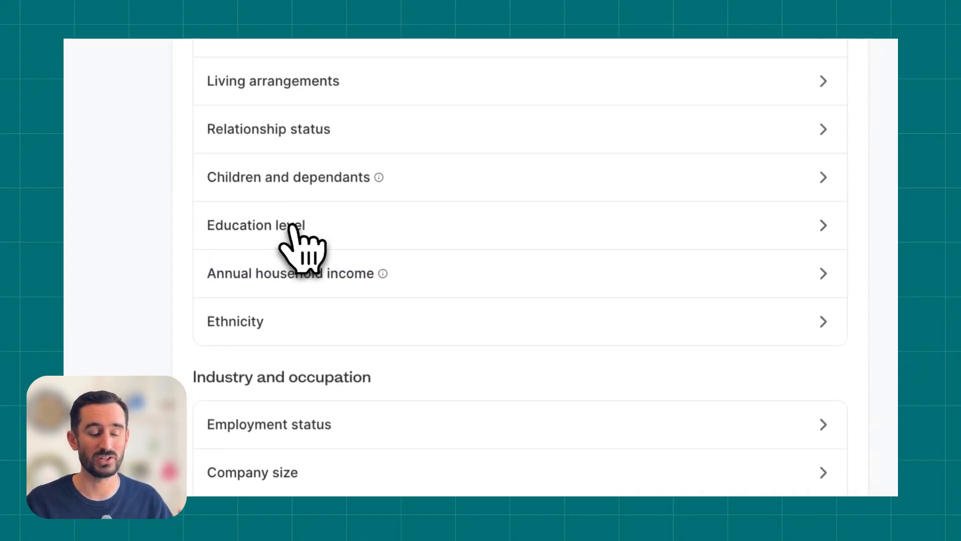
click(293, 228)
click(293, 228)
scroll(292, 227, up, 1)
scroll(294, 228, up, 5)
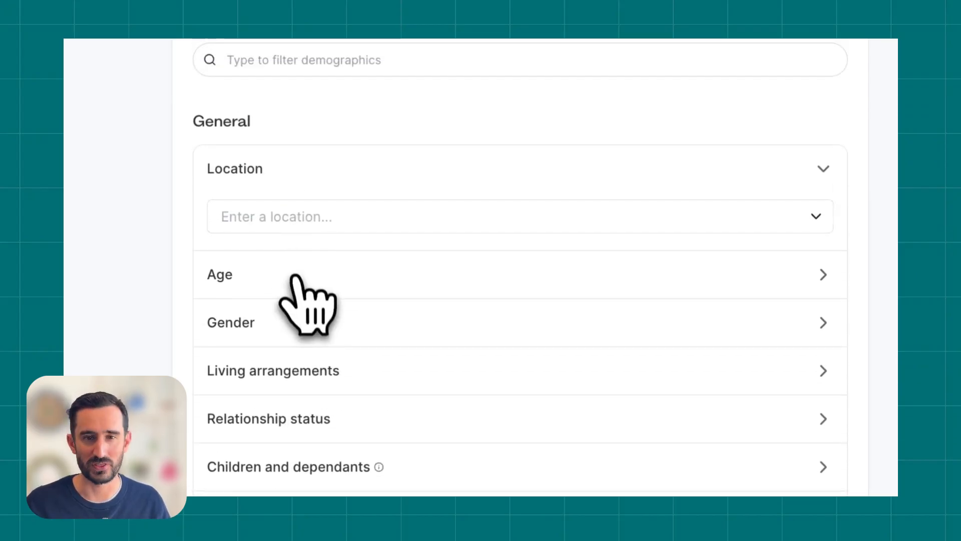
click(296, 274)
click(298, 282)
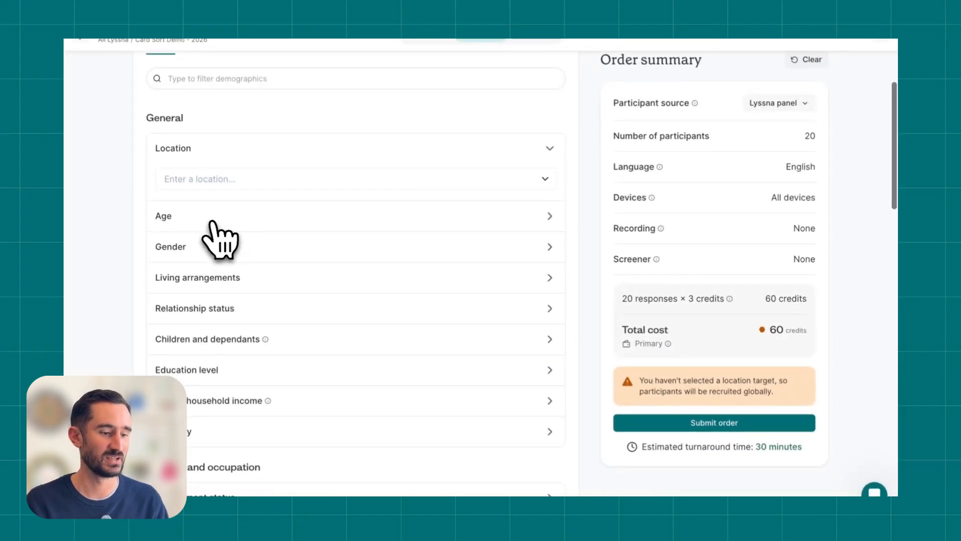
Set the location target of the panel order to all of United States
scroll(212, 222, up, 1)
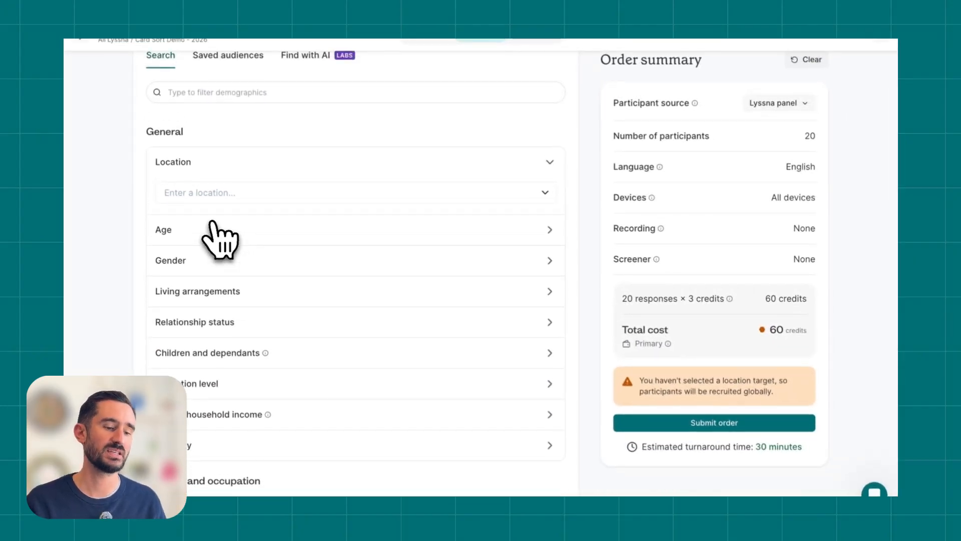
scroll(213, 223, up, 2)
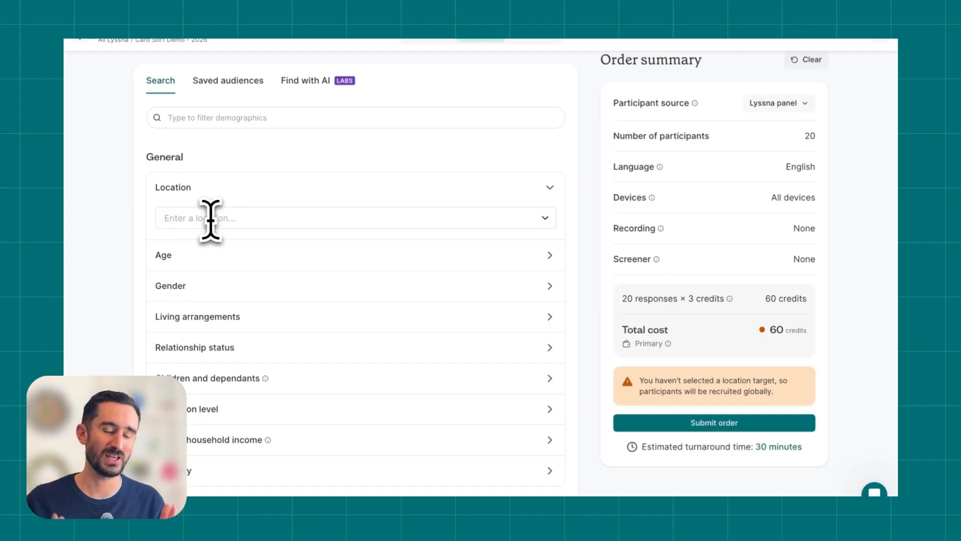
click(211, 219)
text(united)
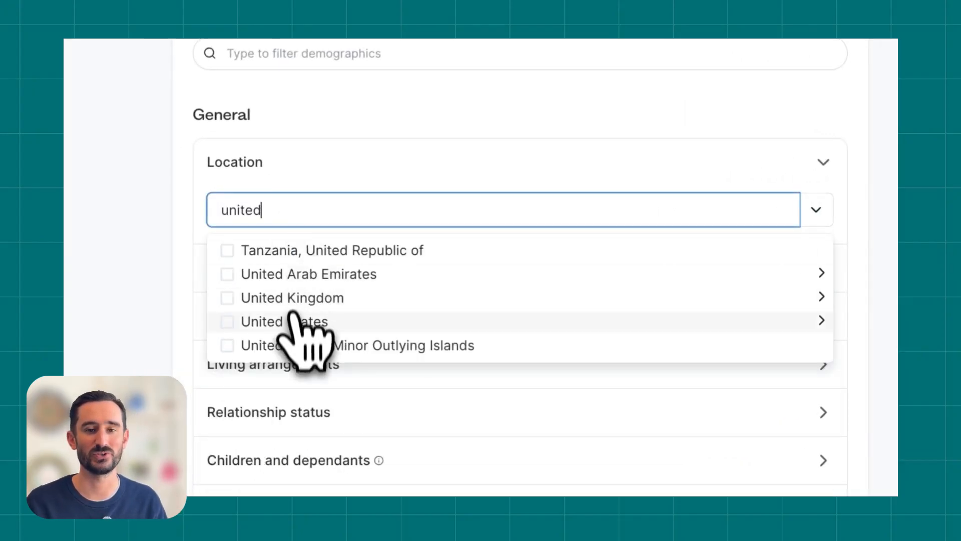
click(293, 318)
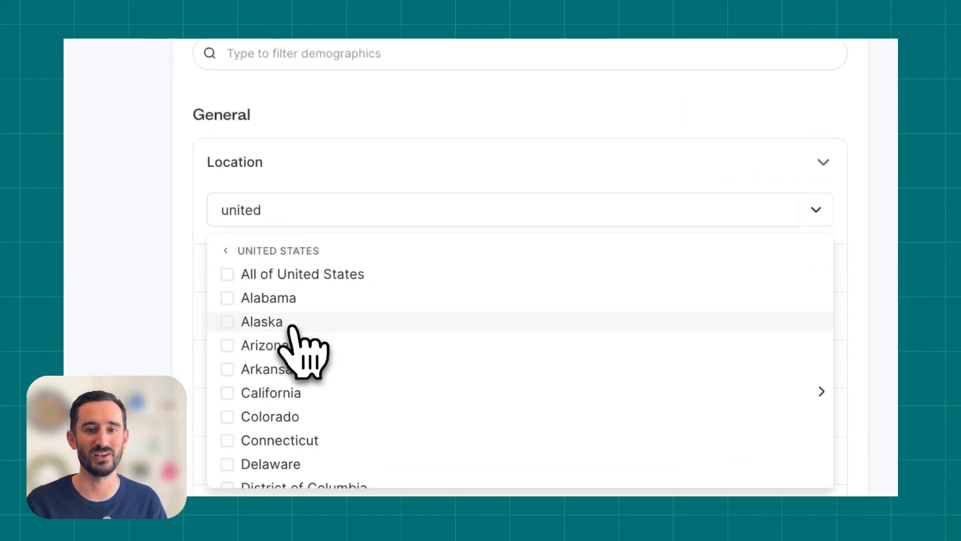
click(289, 276)
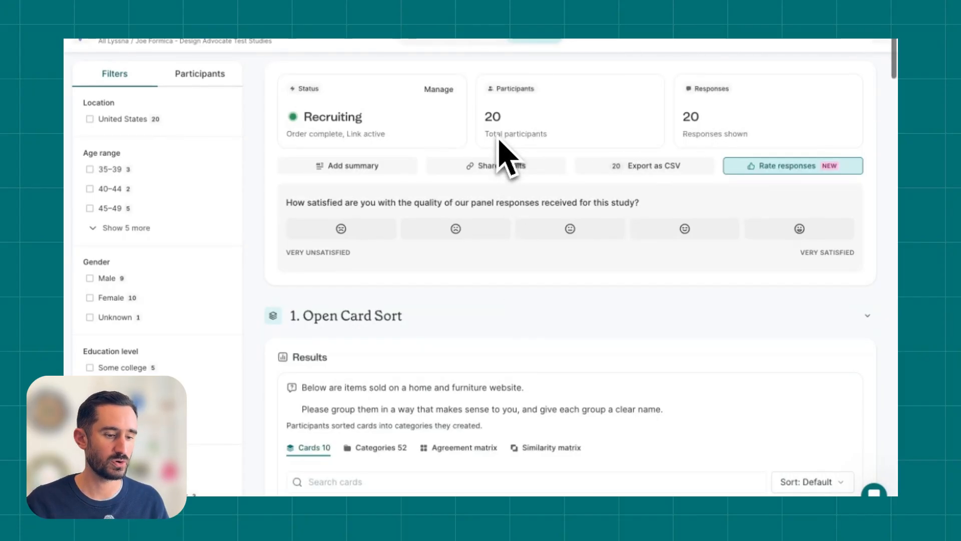
Examine the open card sort results, going through the categories participants assigned to each card
scroll(499, 141, down, 1)
scroll(499, 141, down, 2)
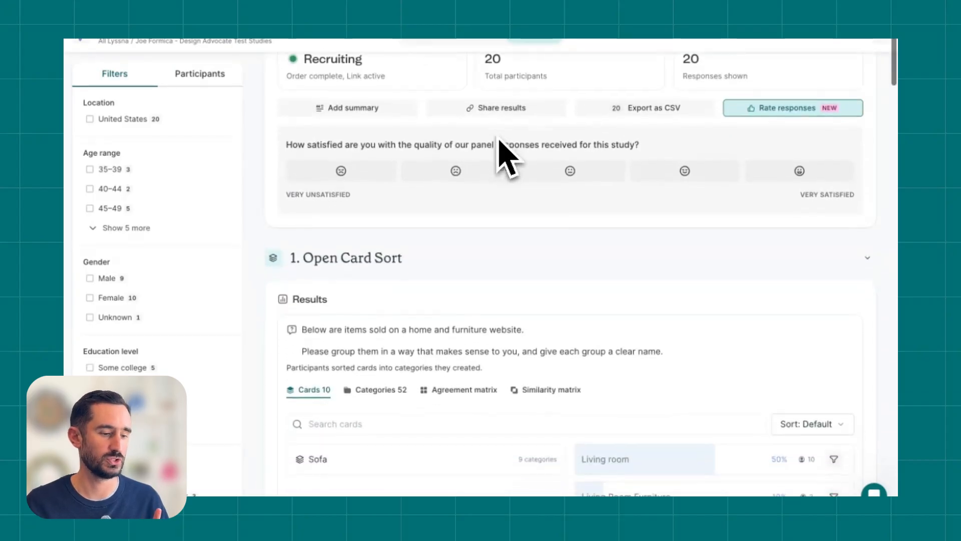
scroll(499, 141, down, 5)
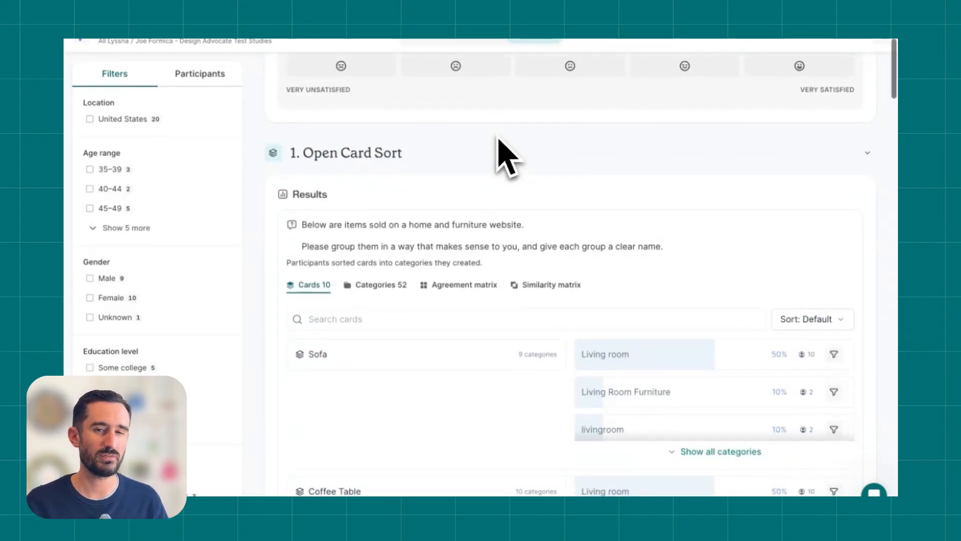
scroll(499, 141, down, 3)
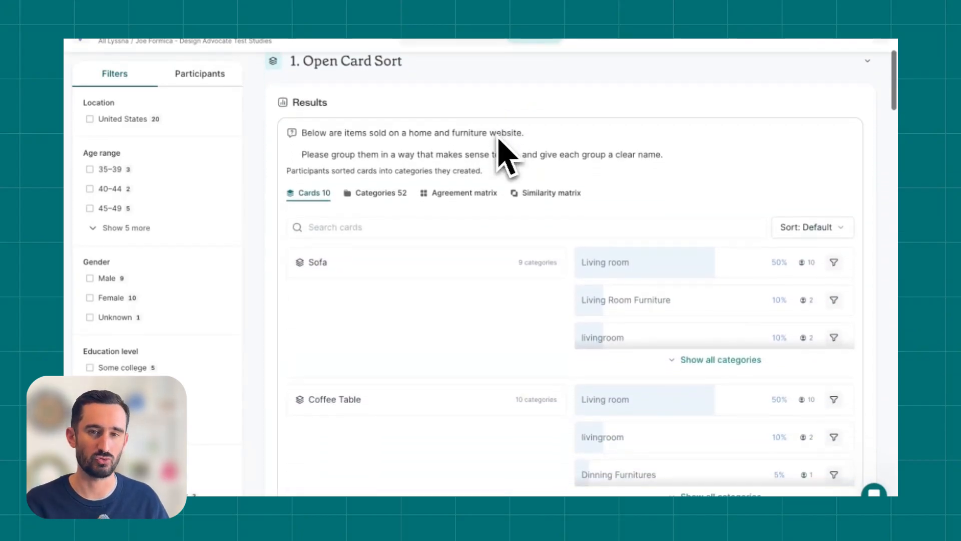
scroll(499, 141, down, 1)
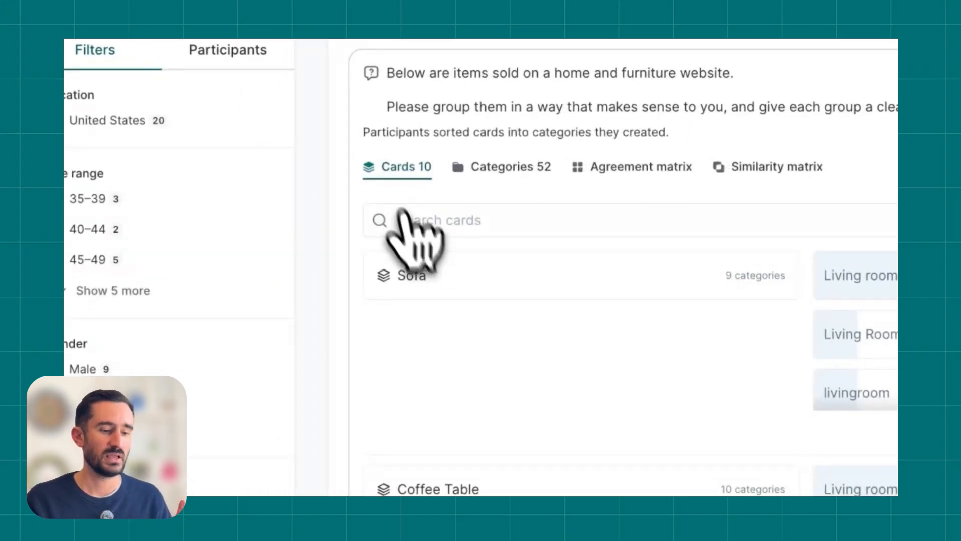
scroll(434, 293, down, 5)
scroll(336, 235, down, 8)
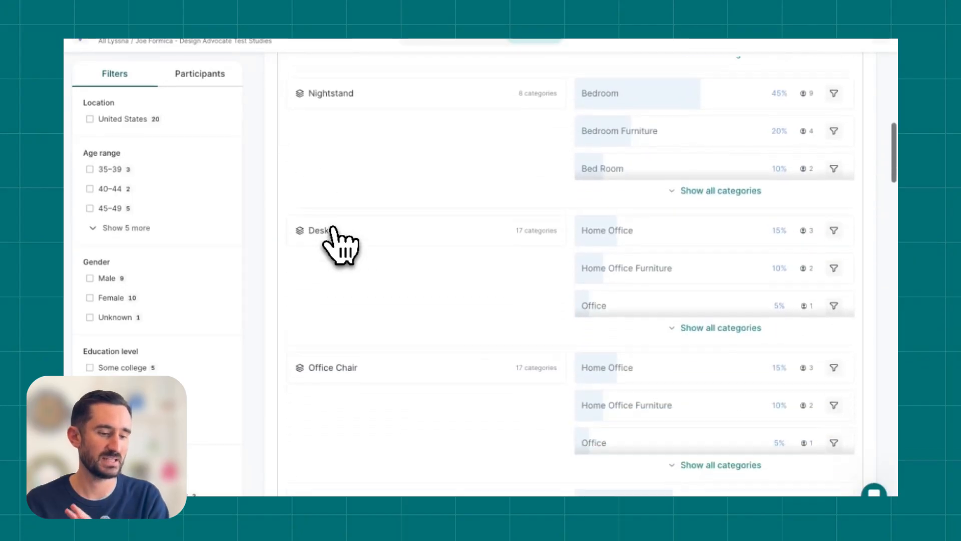
scroll(335, 236, down, 4)
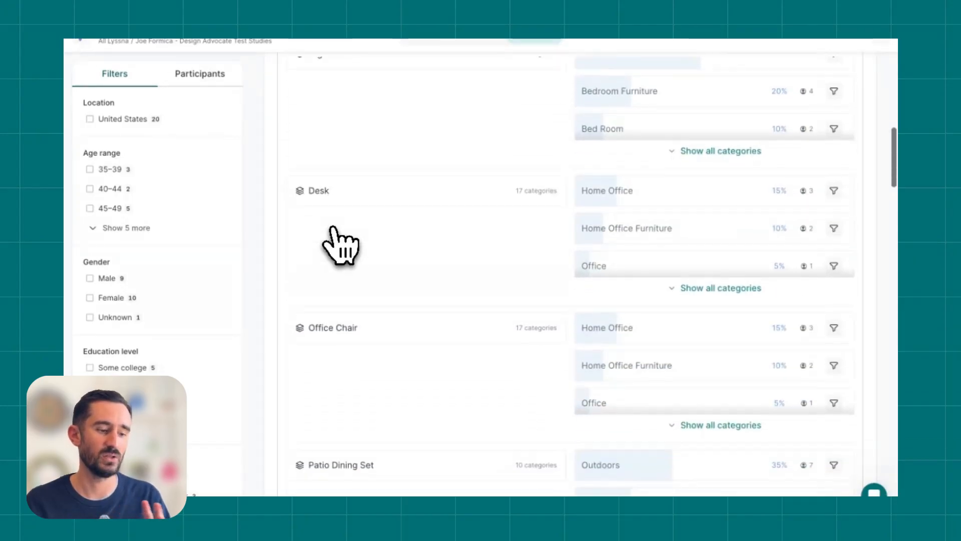
Expand the full list of categories for the Sofa card and review every category participants placed it in
scroll(335, 237, up, 6)
scroll(334, 236, up, 8)
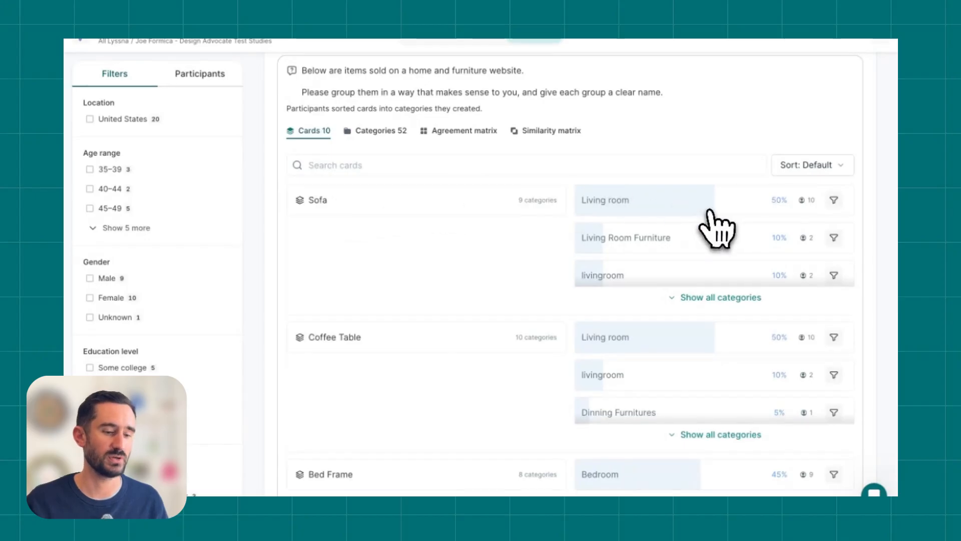
scroll(719, 230, down, 1)
scroll(718, 230, down, 3)
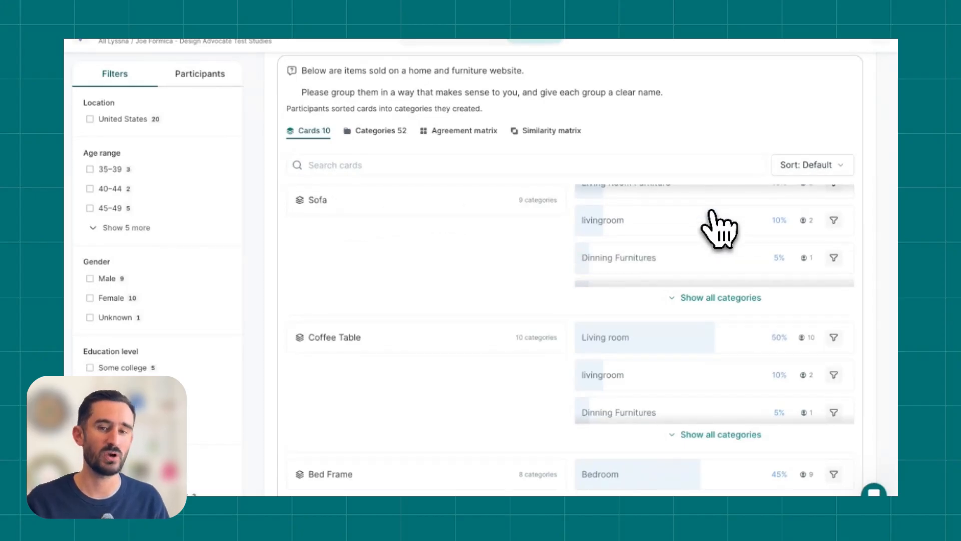
scroll(719, 230, down, 1)
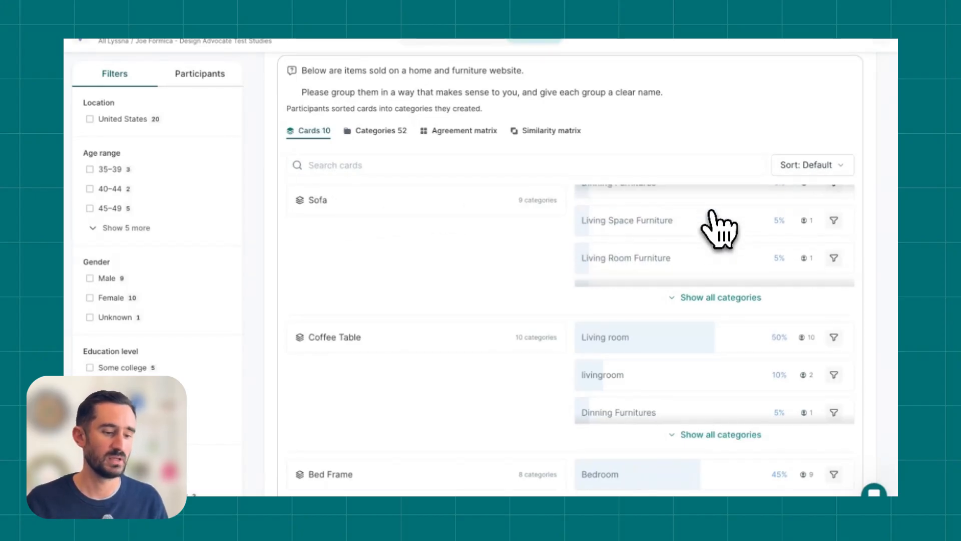
scroll(718, 262, down, 1)
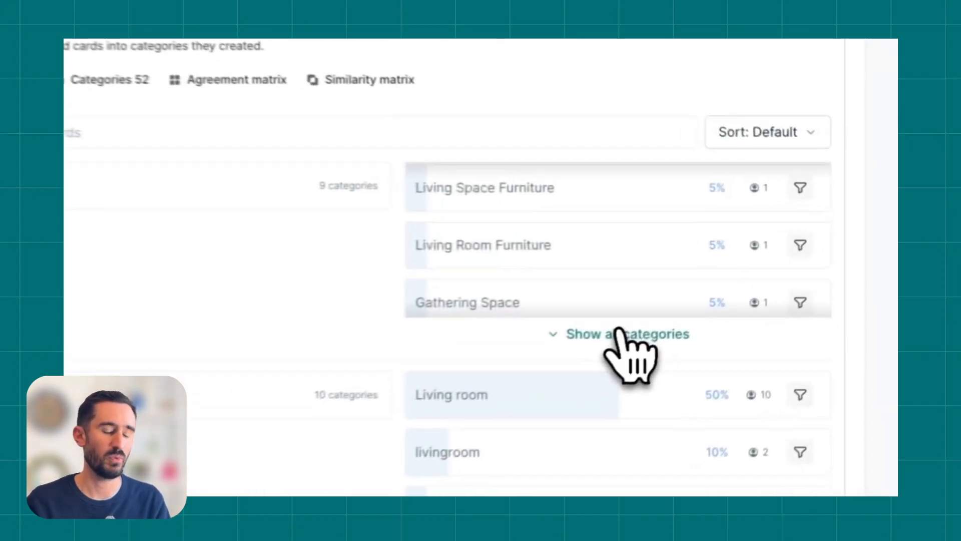
click(620, 333)
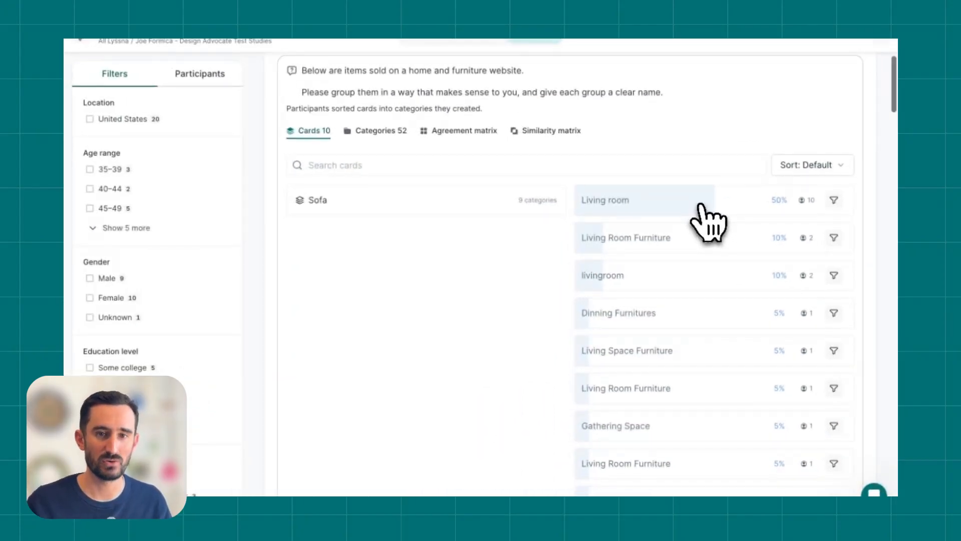
scroll(707, 220, down, 1)
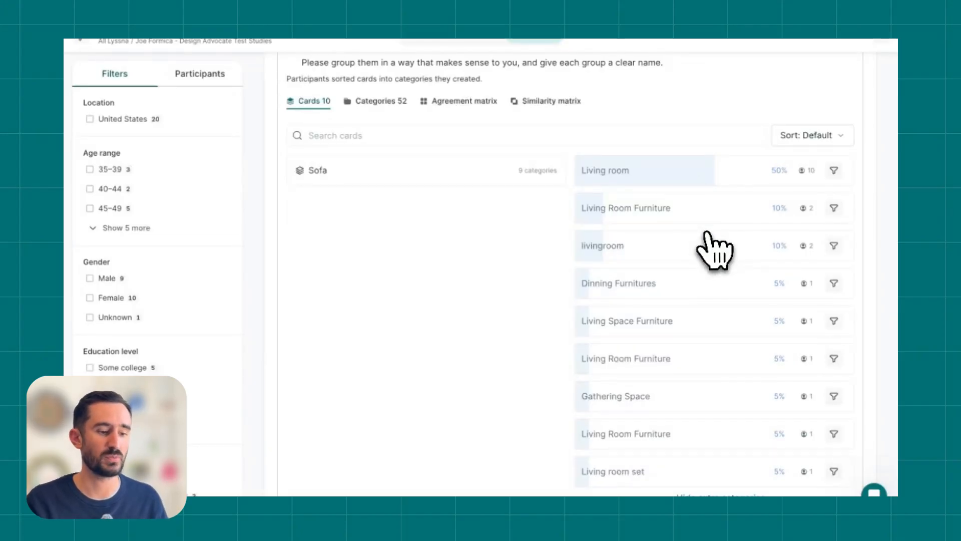
scroll(715, 250, down, 1)
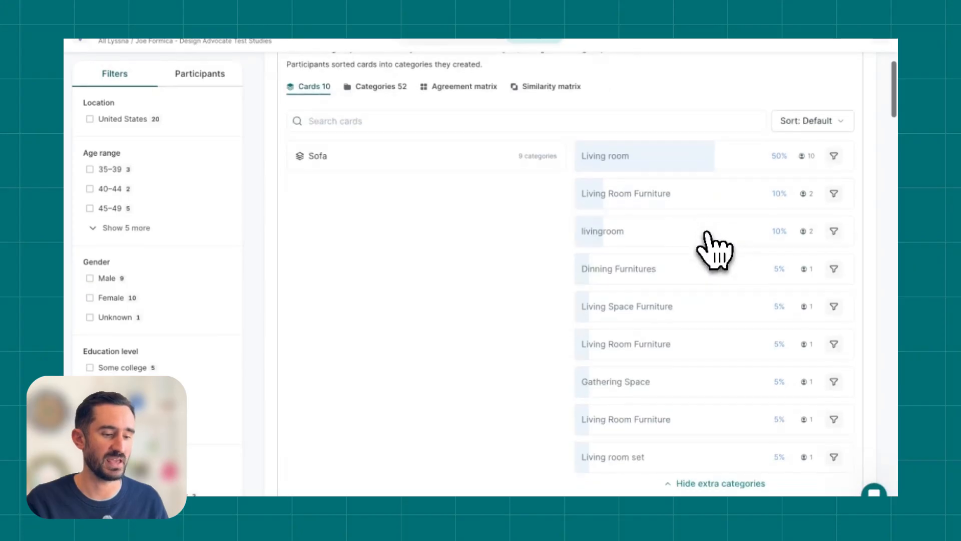
scroll(715, 251, down, 2)
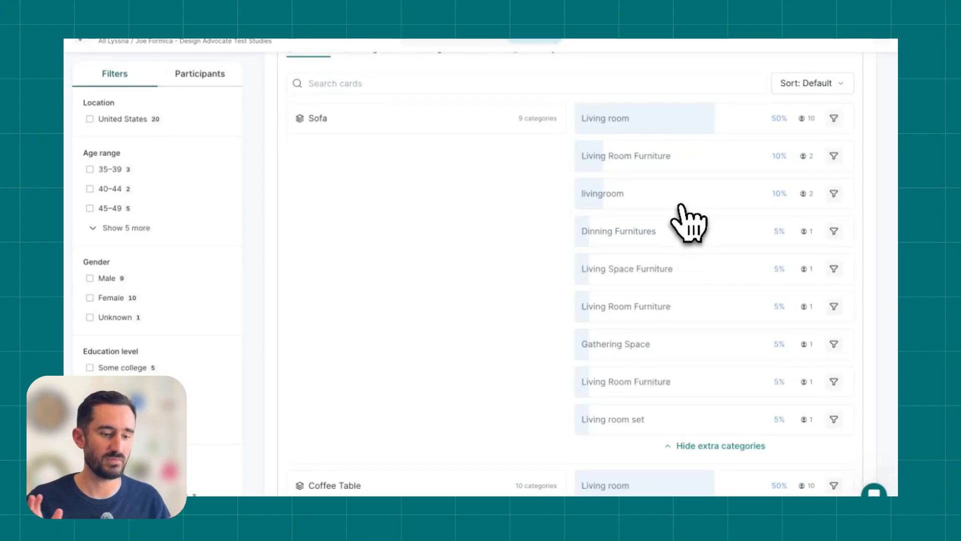
scroll(689, 223, up, 2)
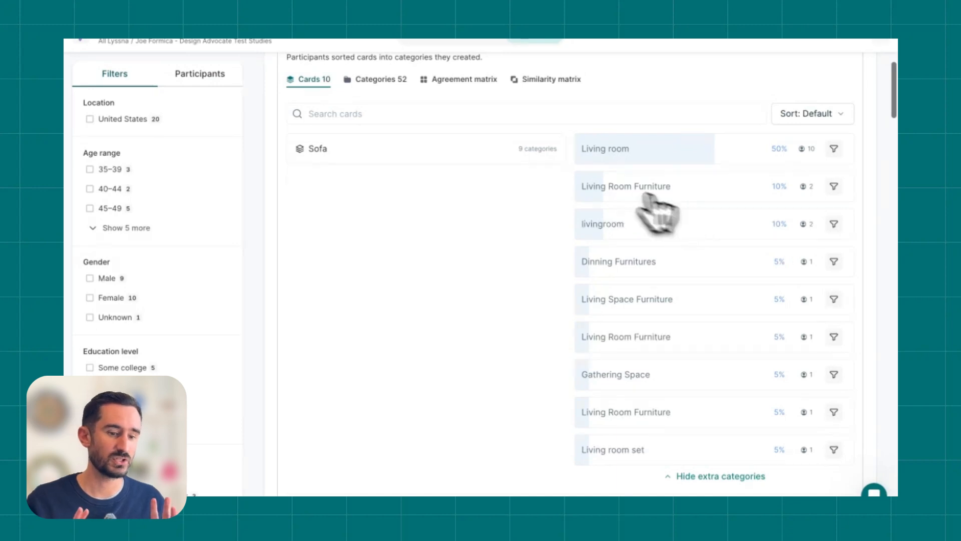
Switch the card sort results to the categories view and inspect the participant categories combined under Outdoors and Bedroom
click(424, 119)
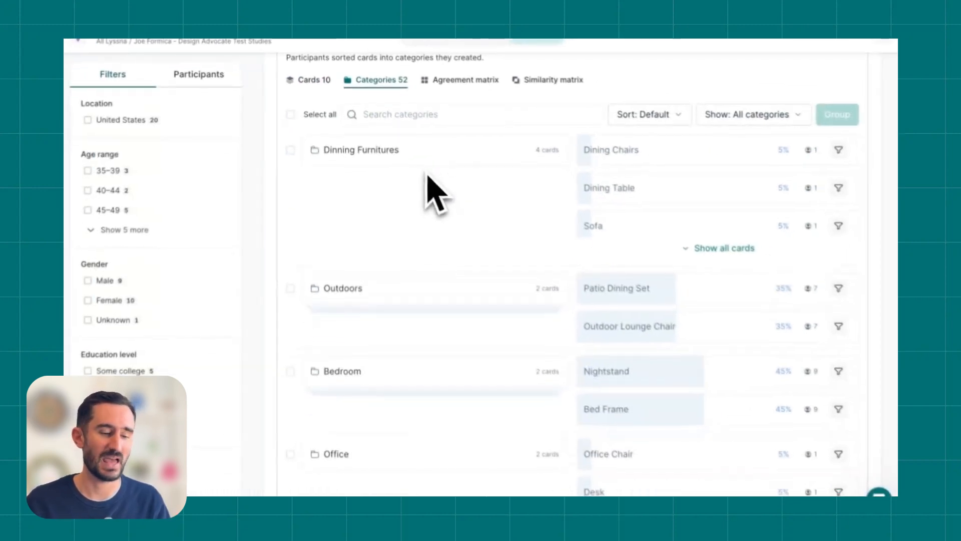
scroll(435, 193, up, 1)
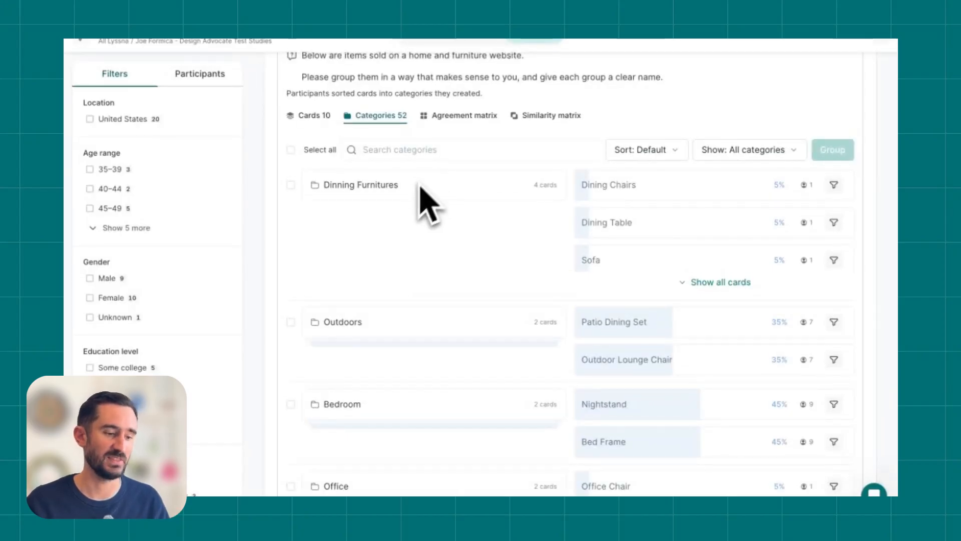
scroll(392, 343, down, 2)
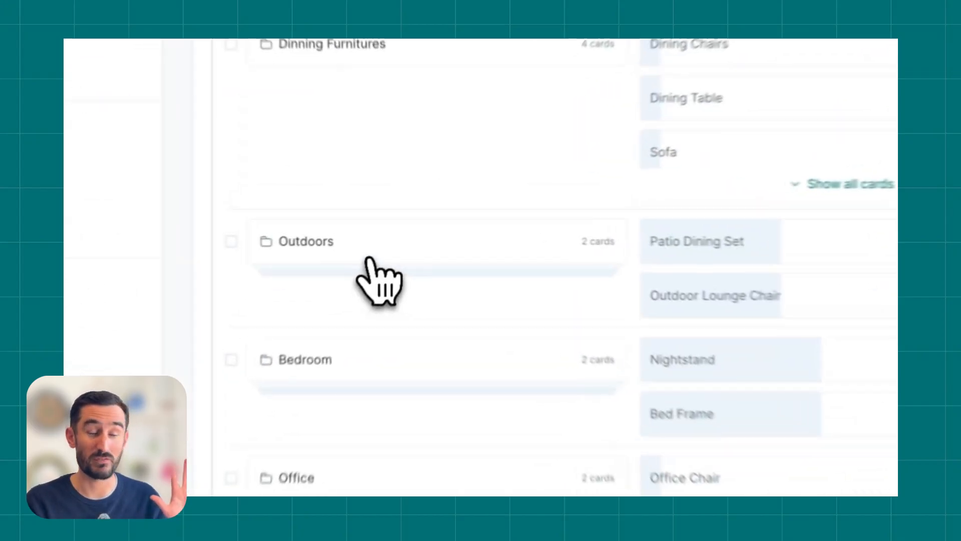
click(385, 239)
click(296, 260)
scroll(293, 262, down, 3)
click(296, 257)
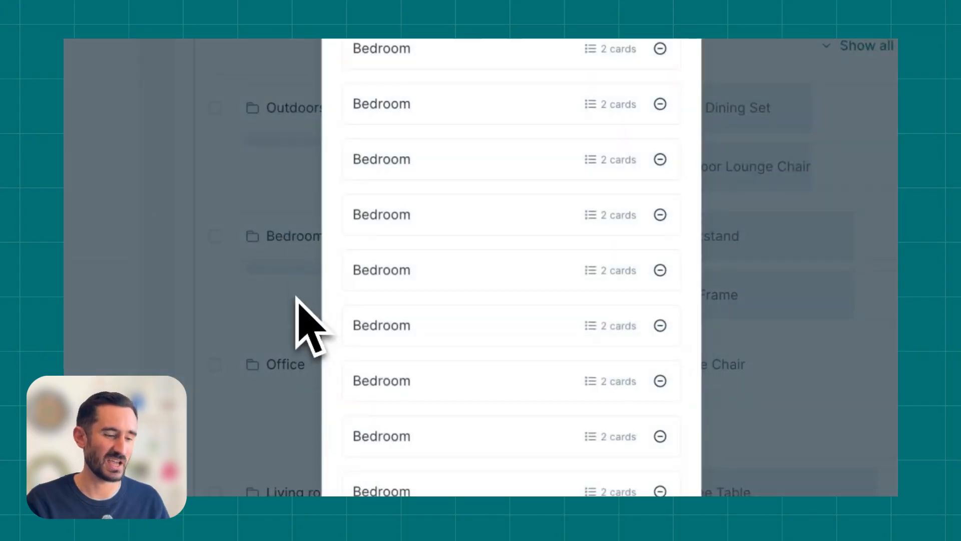
click(296, 293)
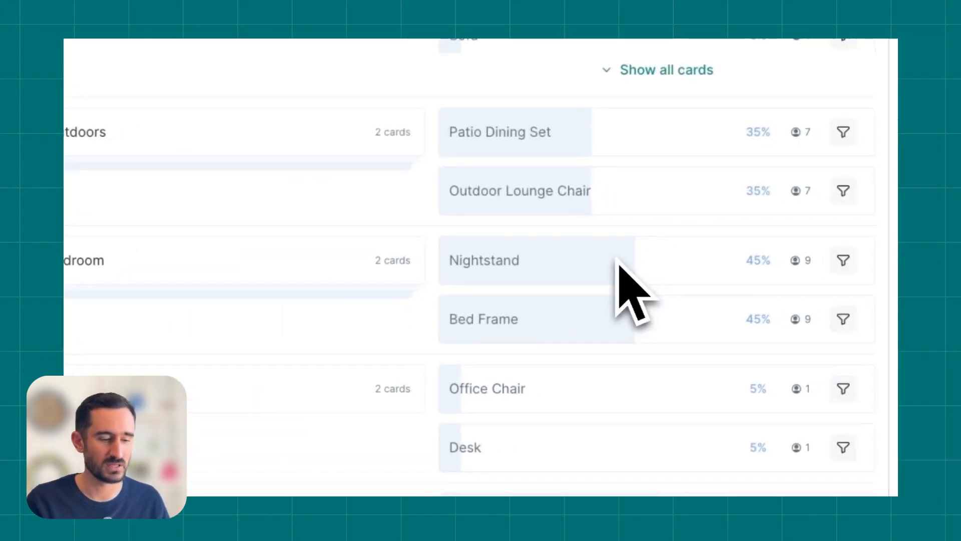
Examine the list of participant-created categories for similarly named ones that hold the same cards
scroll(691, 235, down, 5)
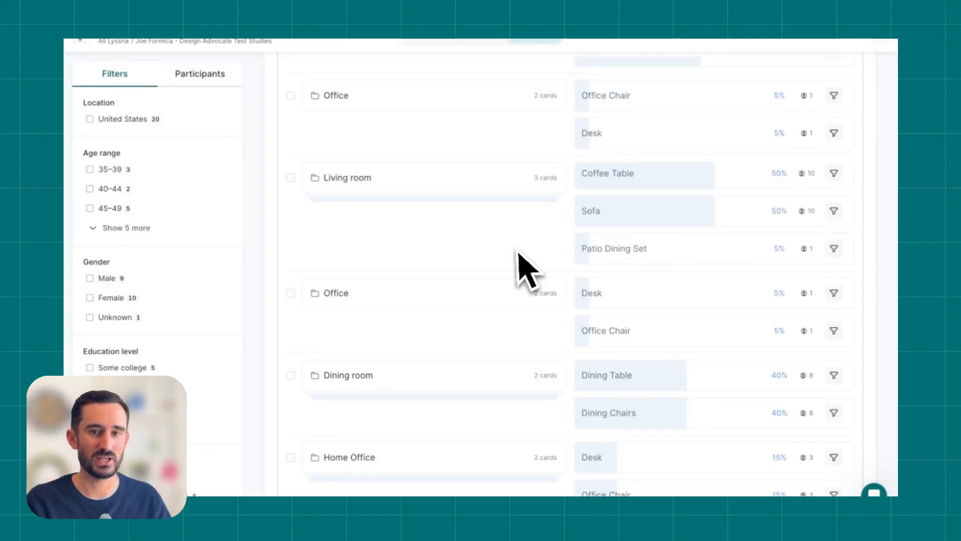
scroll(520, 268, down, 1)
scroll(517, 253, down, 6)
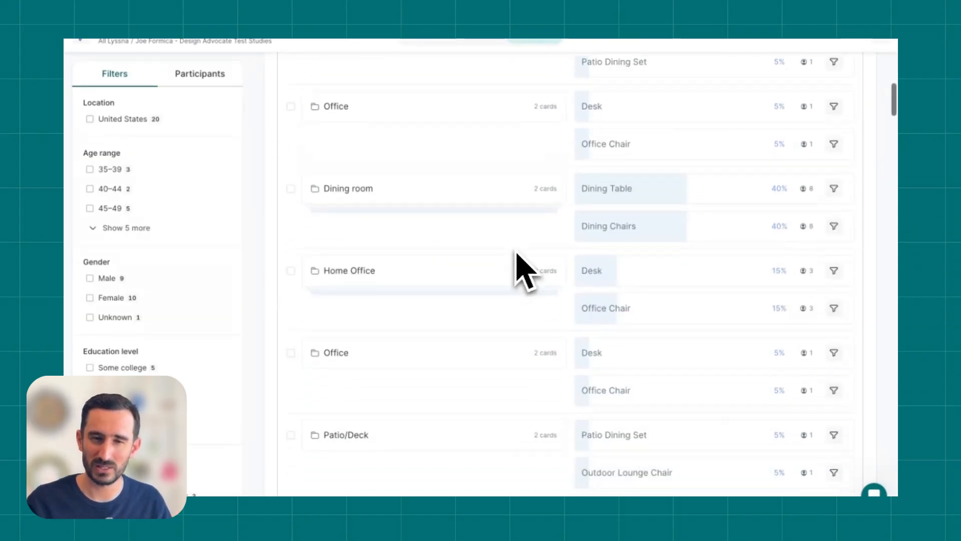
scroll(524, 270, up, 10)
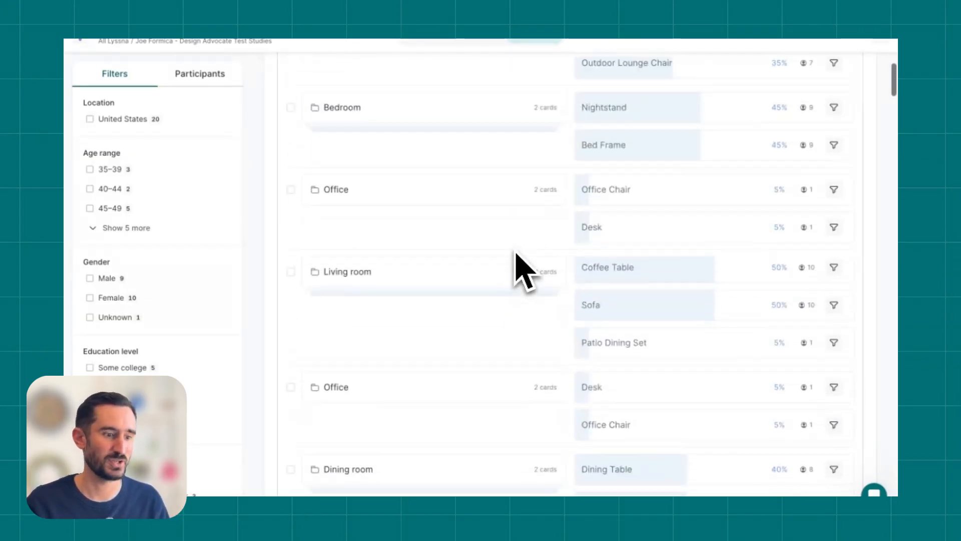
scroll(524, 271, up, 6)
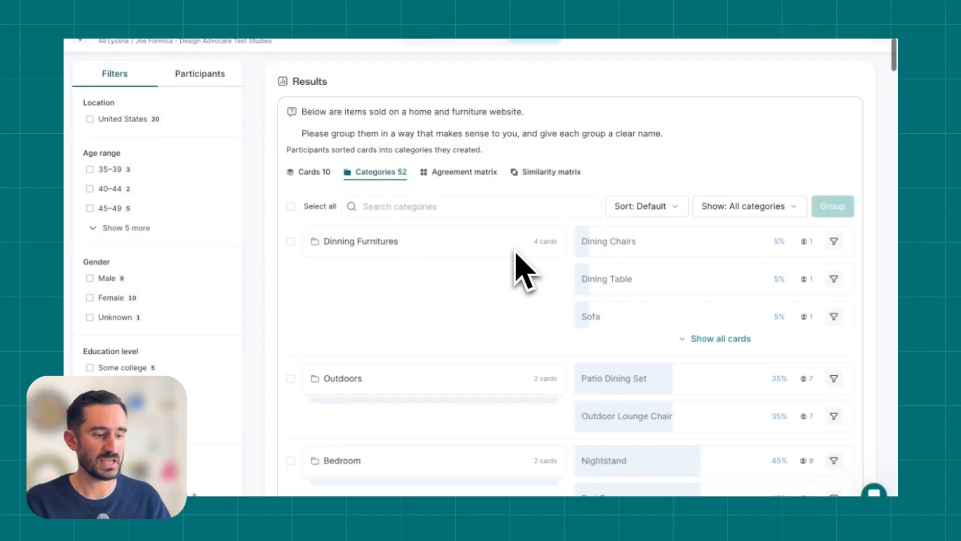
scroll(516, 252, down, 3)
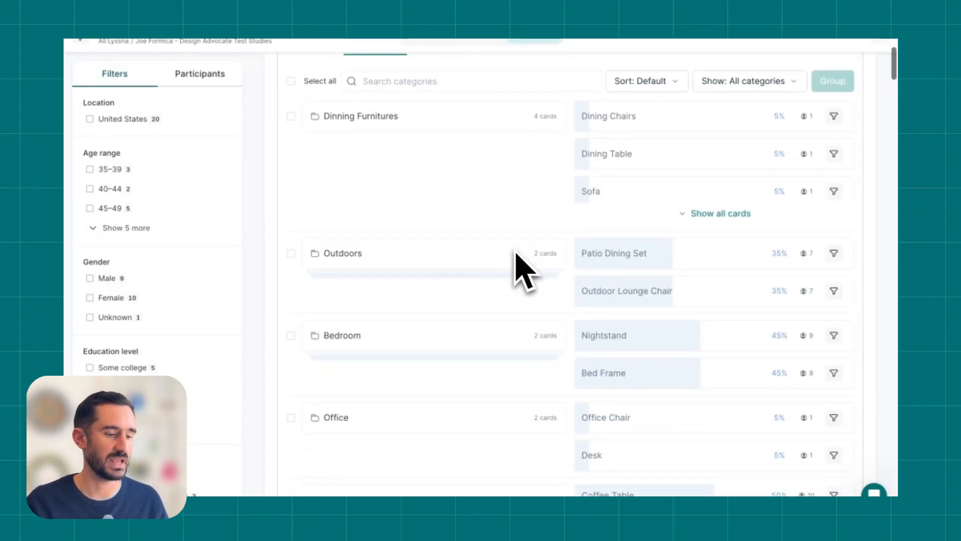
scroll(524, 271, down, 1)
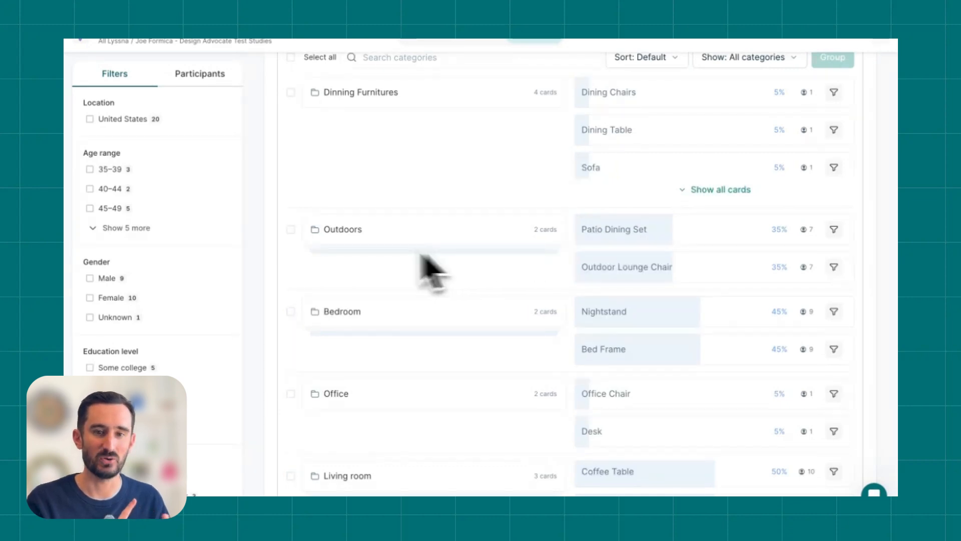
scroll(326, 263, down, 1)
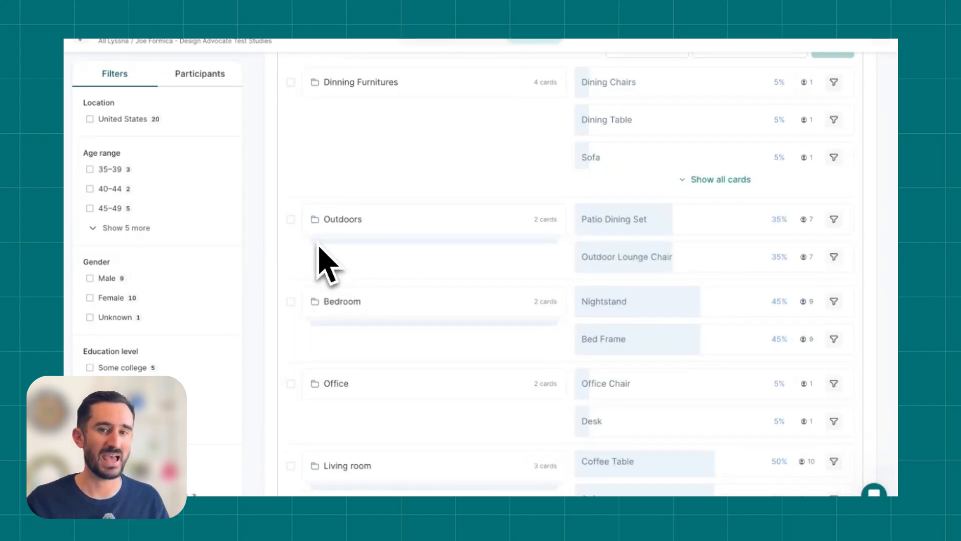
Group the Outdoors and Outdoor Furniture categories together and save the group under the name Outdoor Furniture
scroll(326, 263, up, 1)
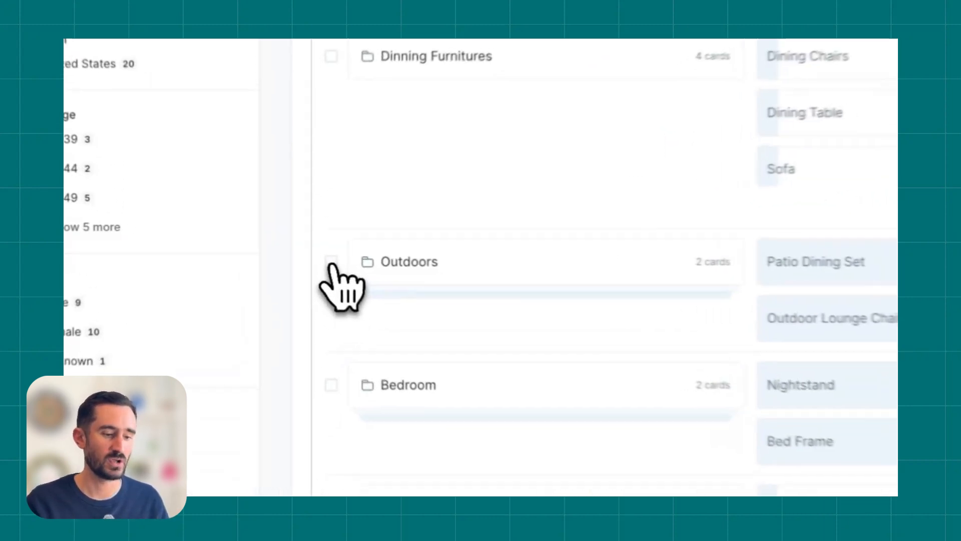
click(331, 262)
scroll(508, 273, down, 10)
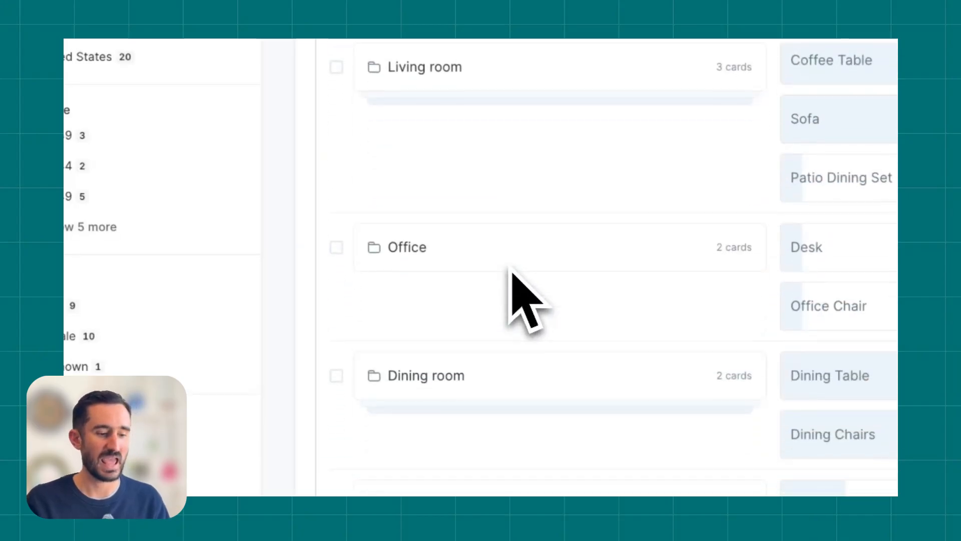
scroll(510, 270, down, 10)
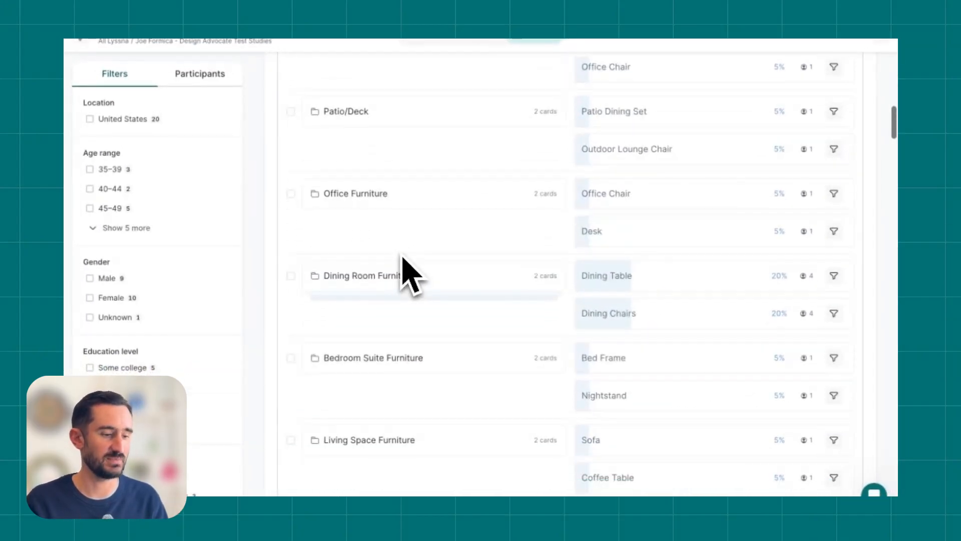
scroll(403, 258, down, 6)
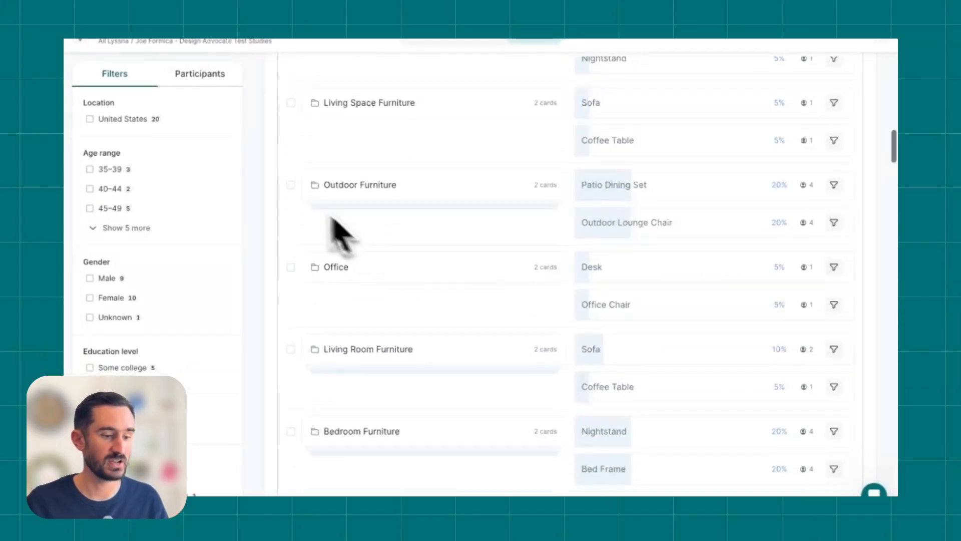
click(290, 184)
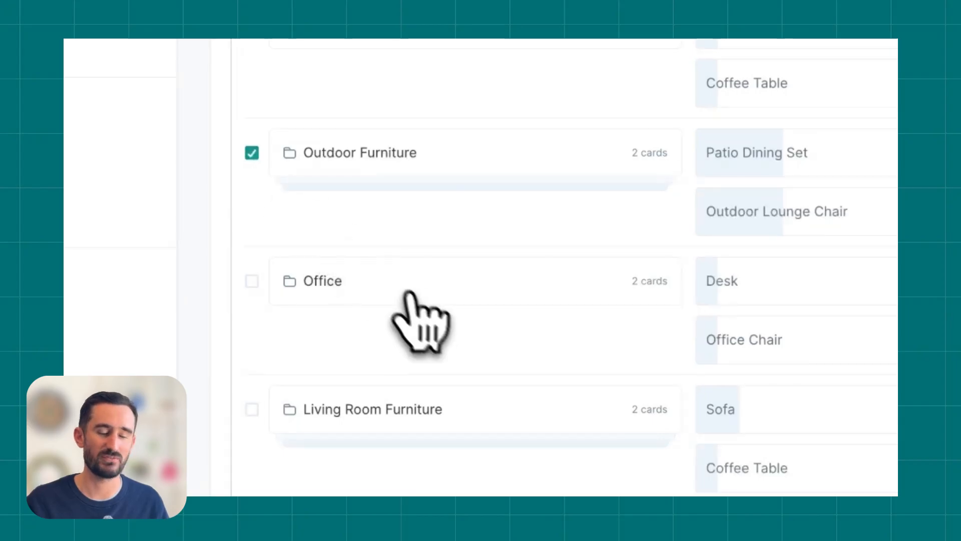
scroll(430, 320, up, 15)
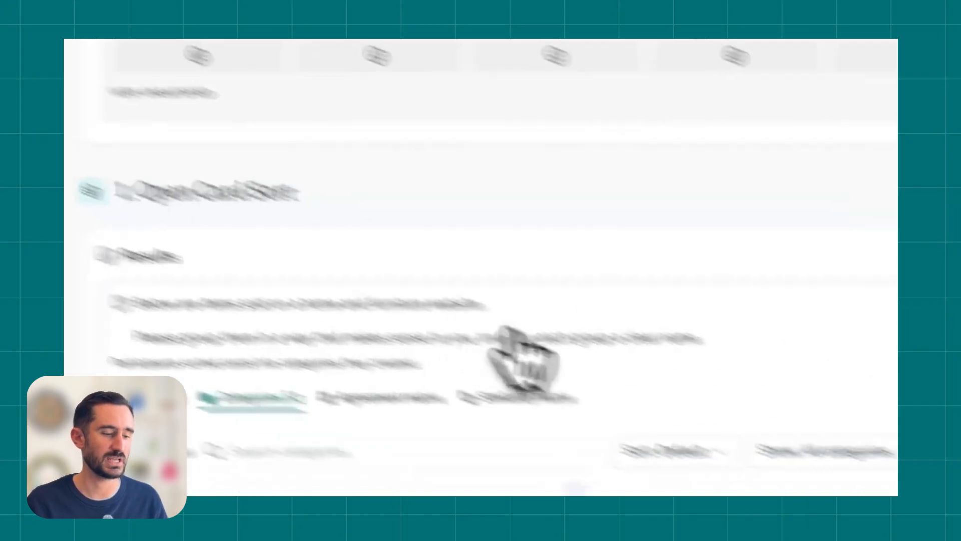
click(796, 454)
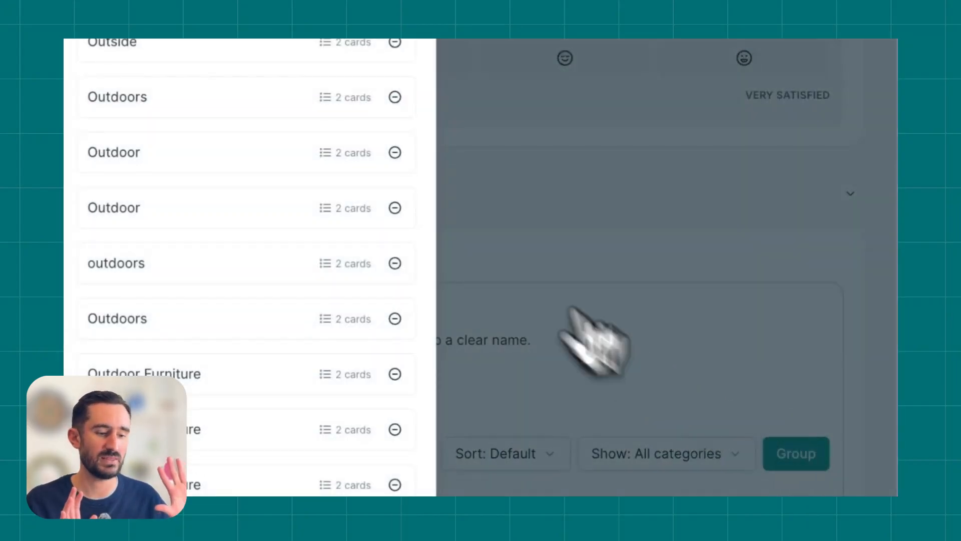
key(BackSpace)
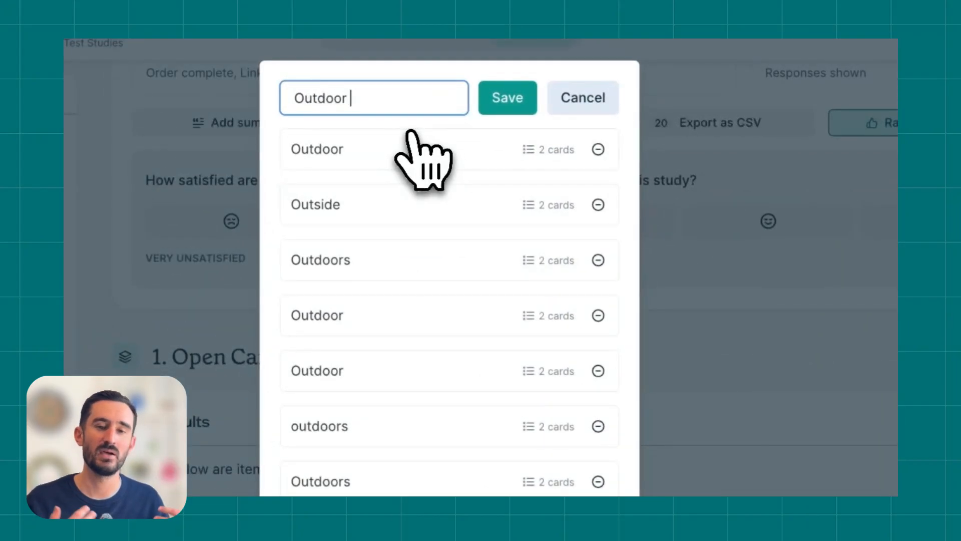
text(Furniture)
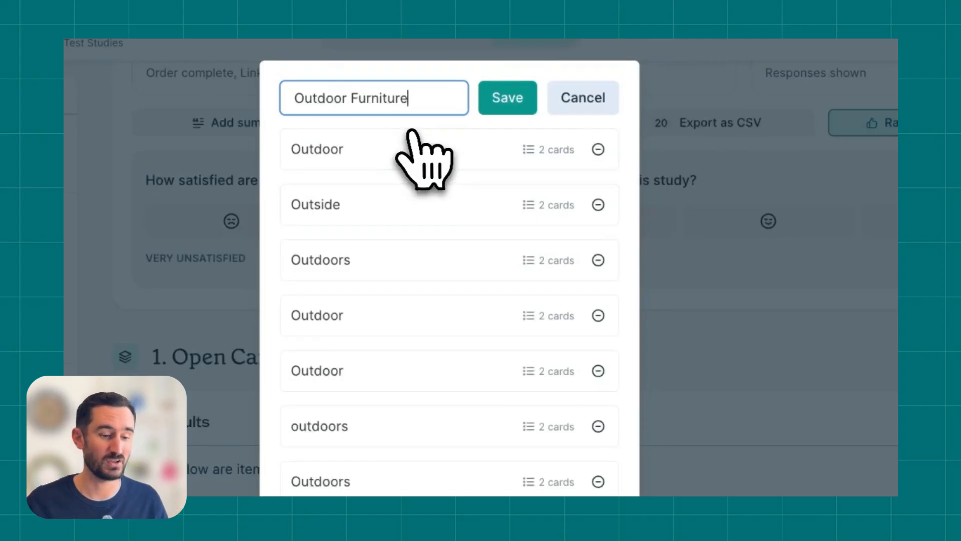
click(510, 106)
Review the category list after the merge for further overlapping categories that could be grouped
scroll(535, 300, down, 15)
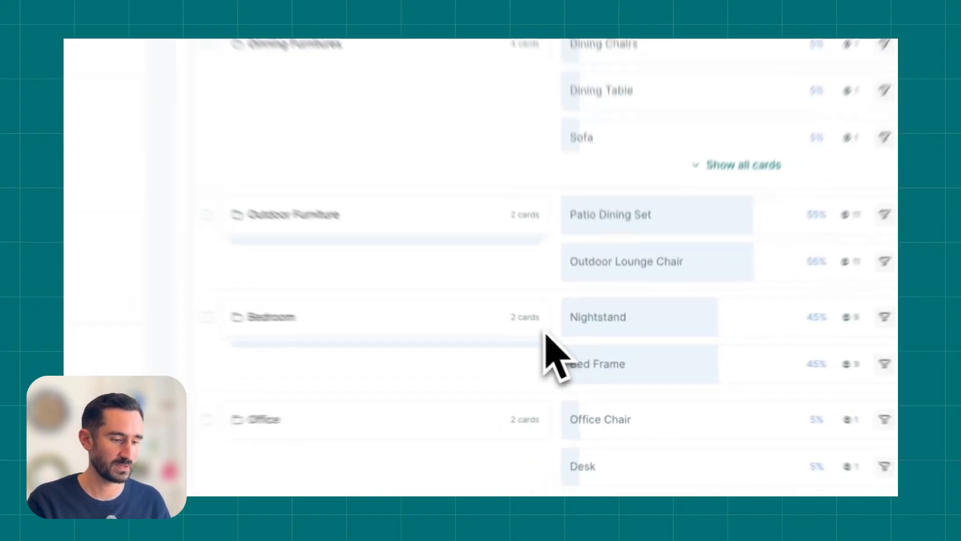
scroll(562, 344, down, 8)
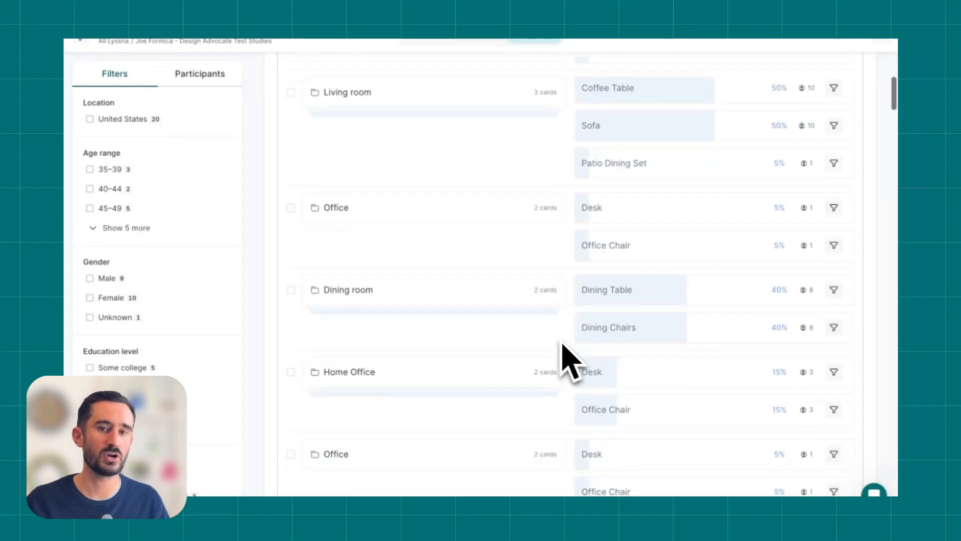
scroll(562, 345, down, 15)
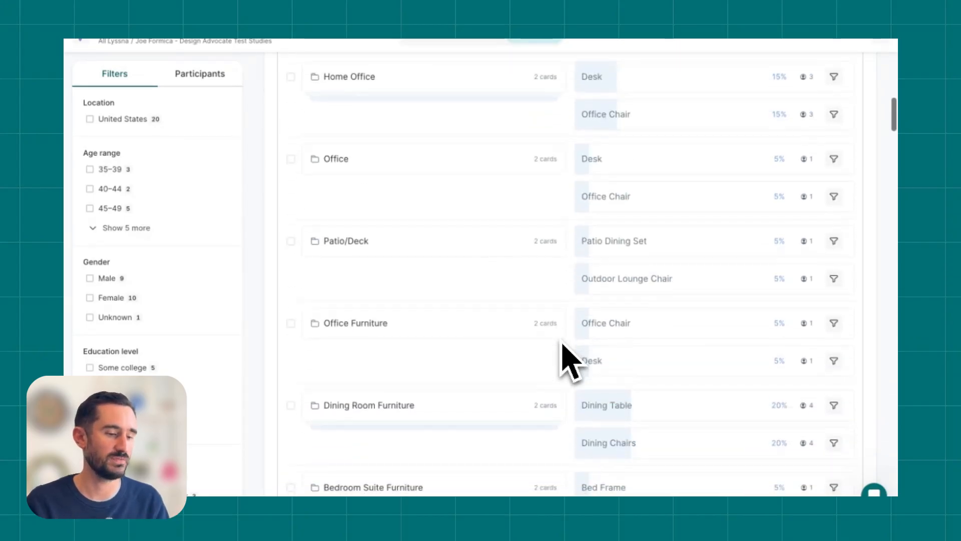
scroll(561, 345, down, 10)
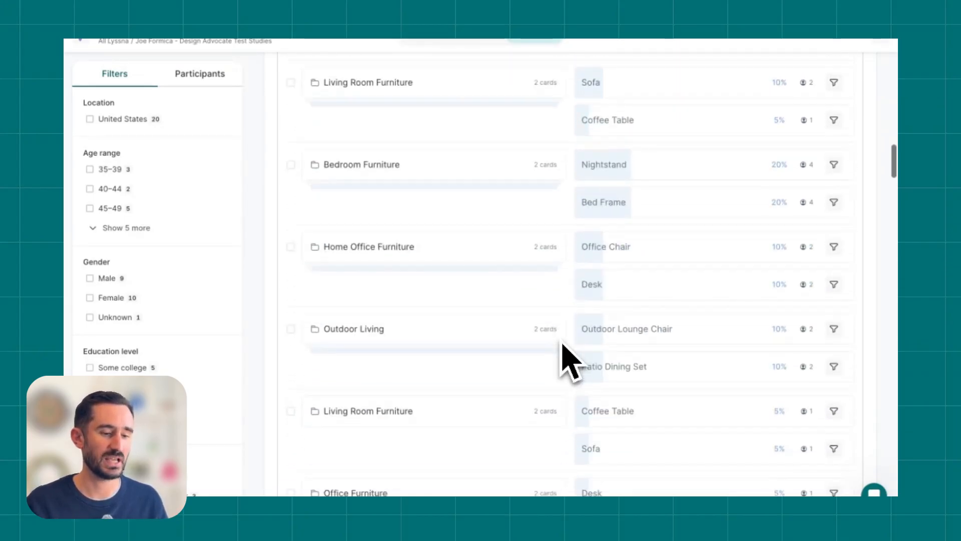
scroll(570, 361, up, 20)
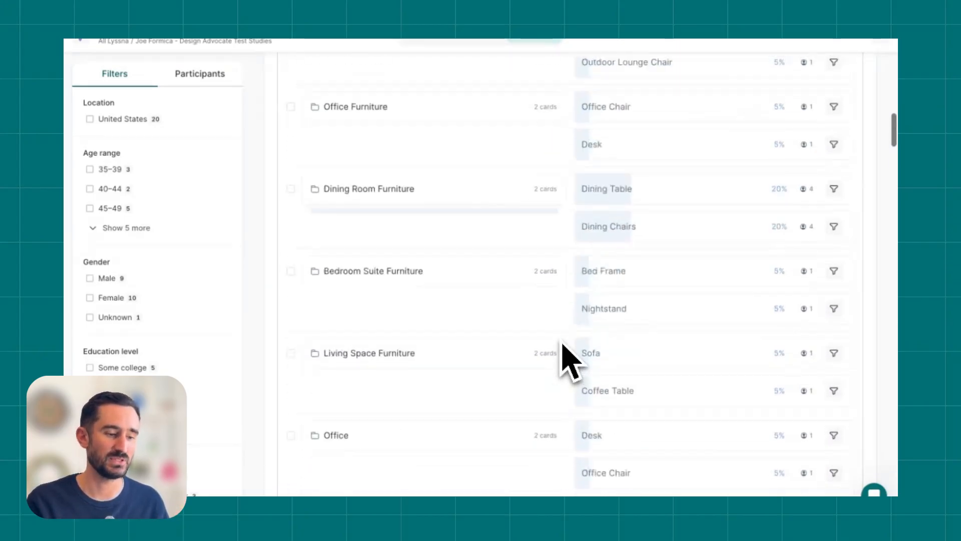
Switch the open card sort results to the agreement matrix and inspect the placement percentages for the outdoor, bedroom, living room and dining room cards
scroll(563, 345, up, 8)
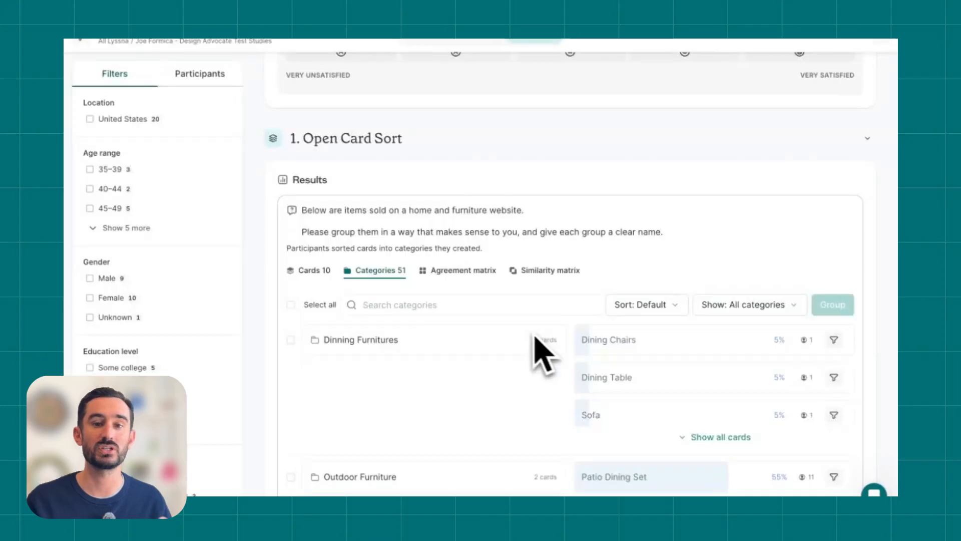
click(469, 273)
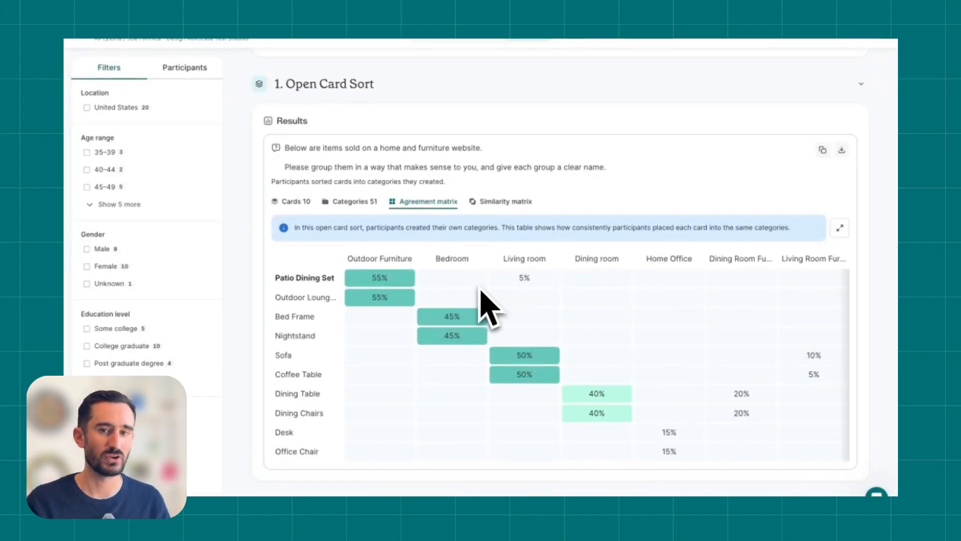
scroll(476, 284, down, 1)
scroll(482, 296, down, 1)
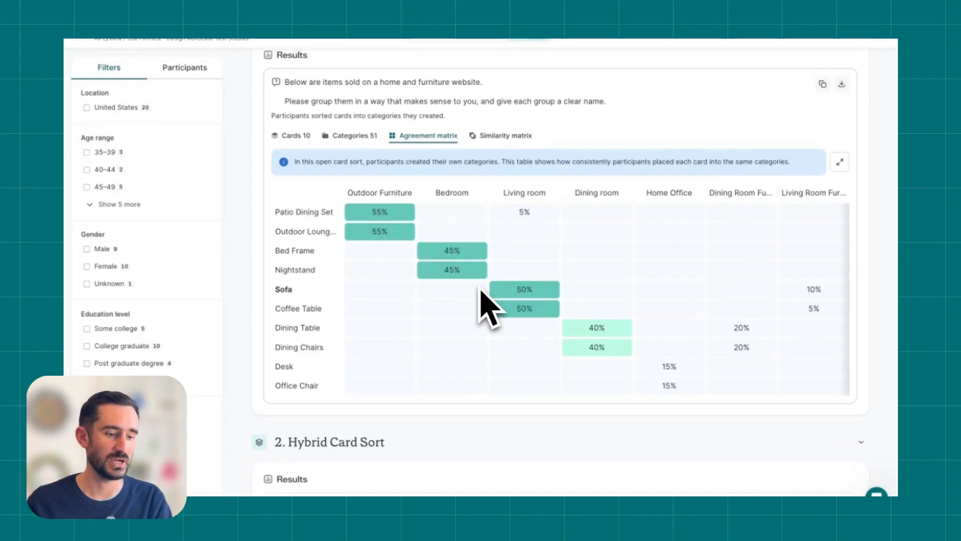
scroll(481, 295, down, 1)
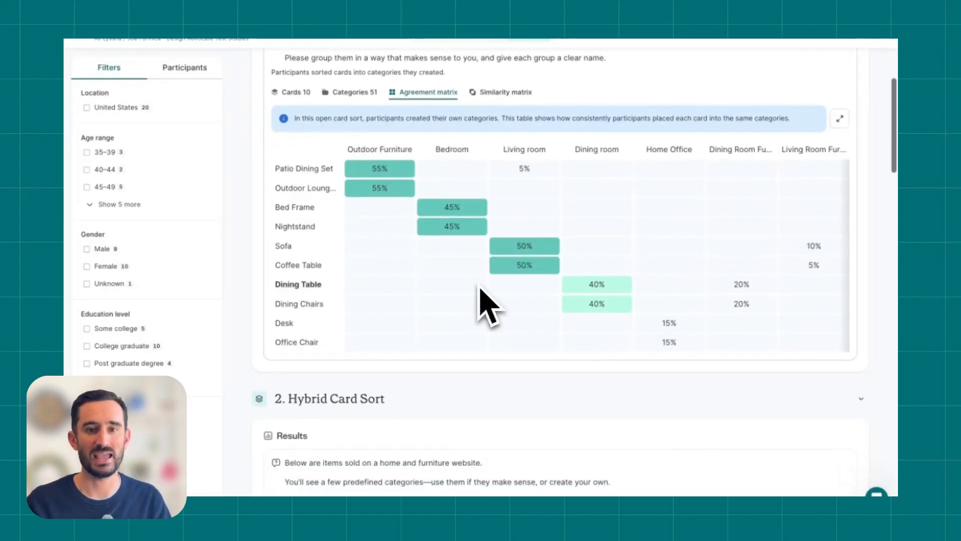
scroll(412, 215, up, 3)
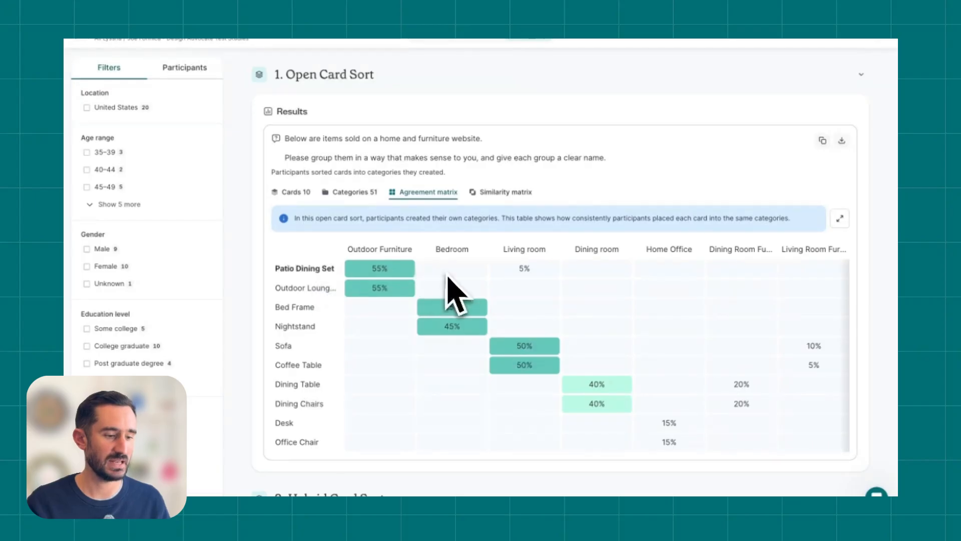
mouse_move(403, 296)
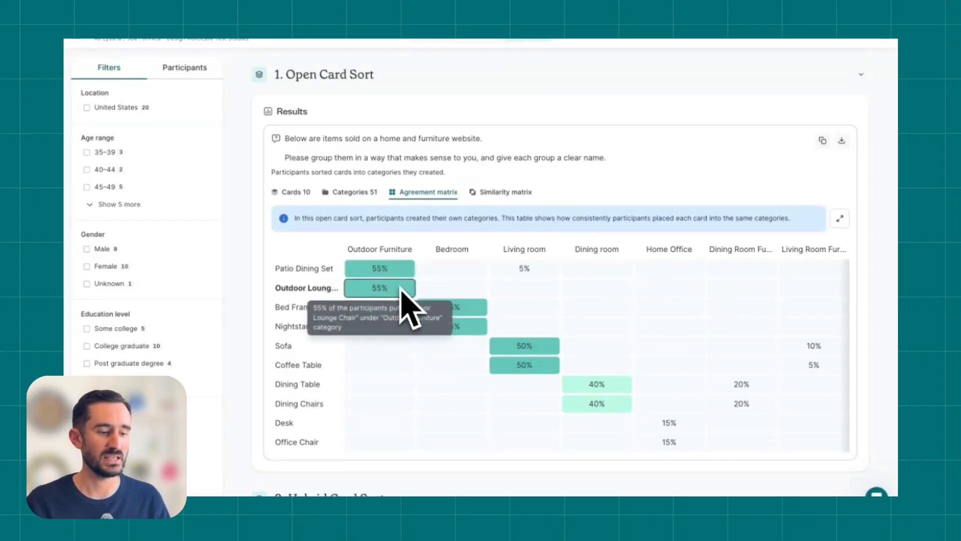
mouse_move(403, 277)
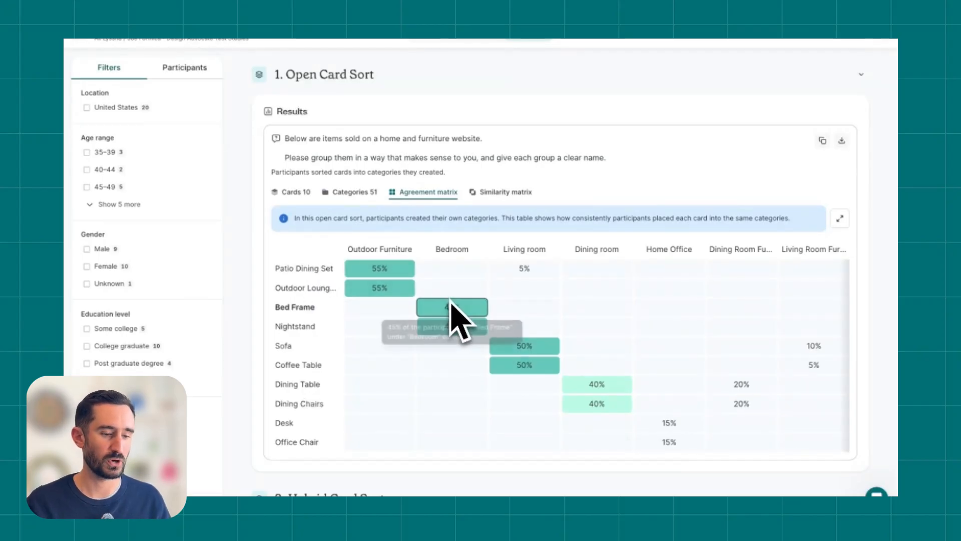
mouse_move(472, 327)
mouse_move(525, 348)
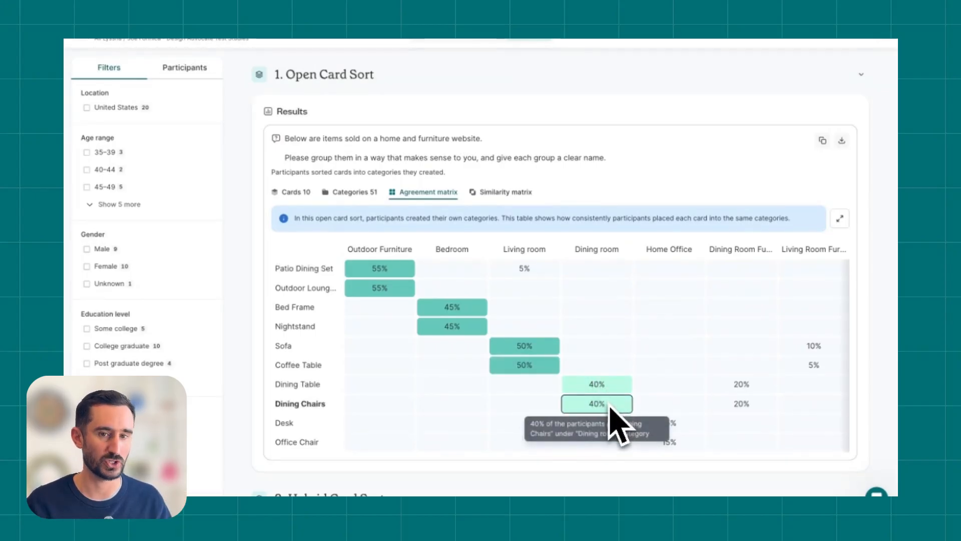
Examine the agreement matrix across all remaining category columns, through to the No agreement column
scroll(615, 418, down, 1)
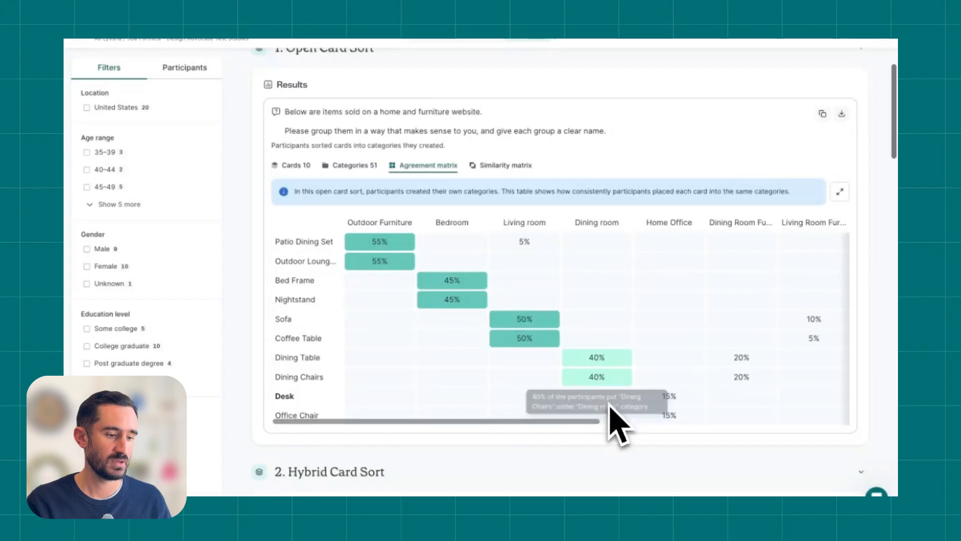
scroll(688, 331, down, 1)
scroll(690, 331, right, 3)
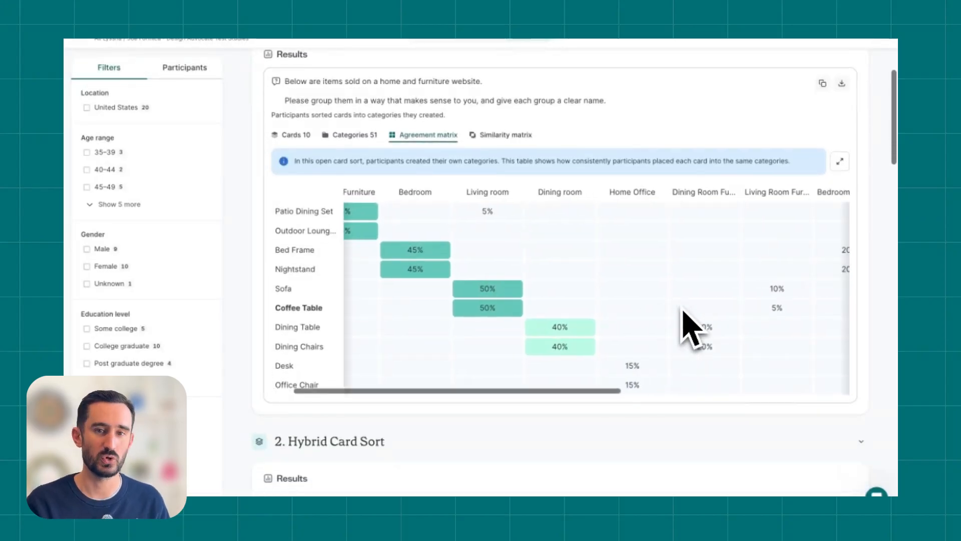
scroll(689, 330, right, 5)
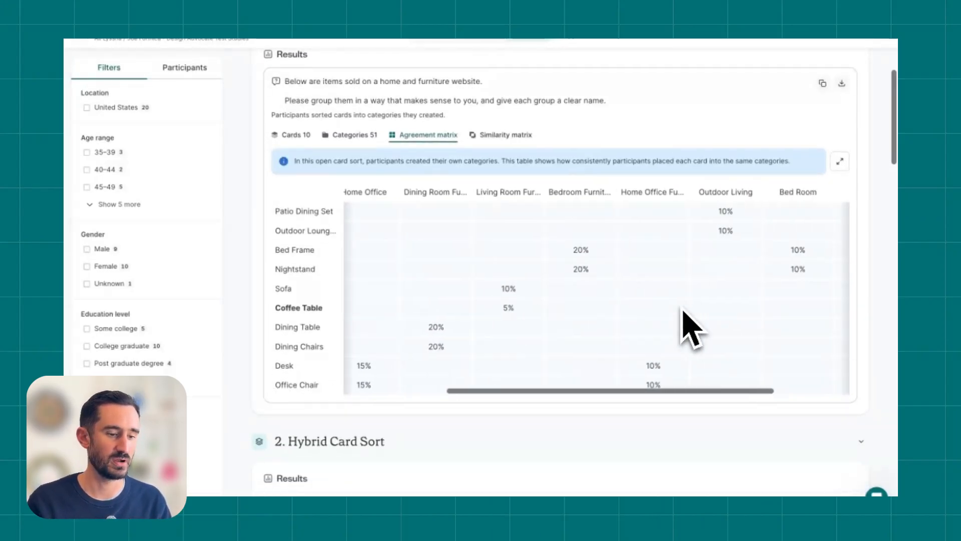
scroll(690, 330, right, 3)
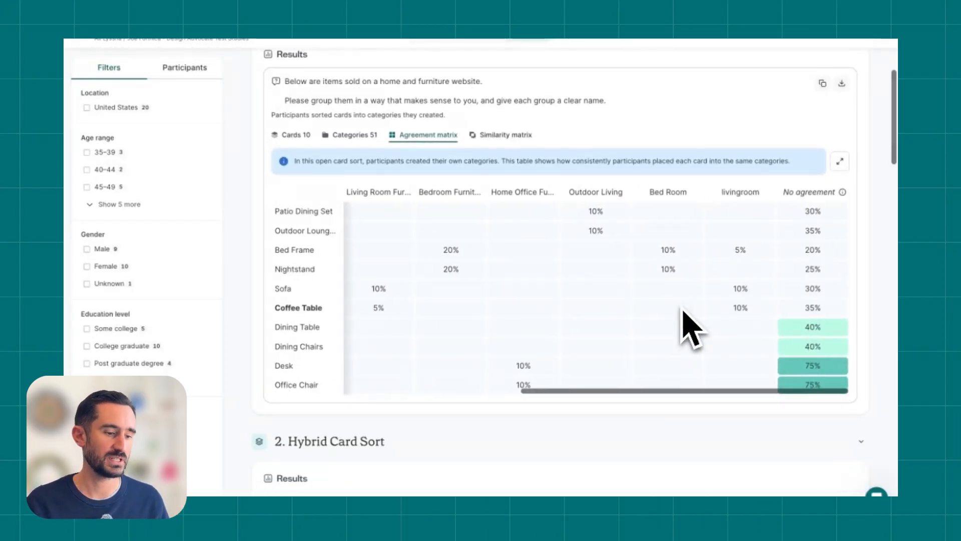
scroll(690, 330, left, 5)
scroll(688, 328, left, 3)
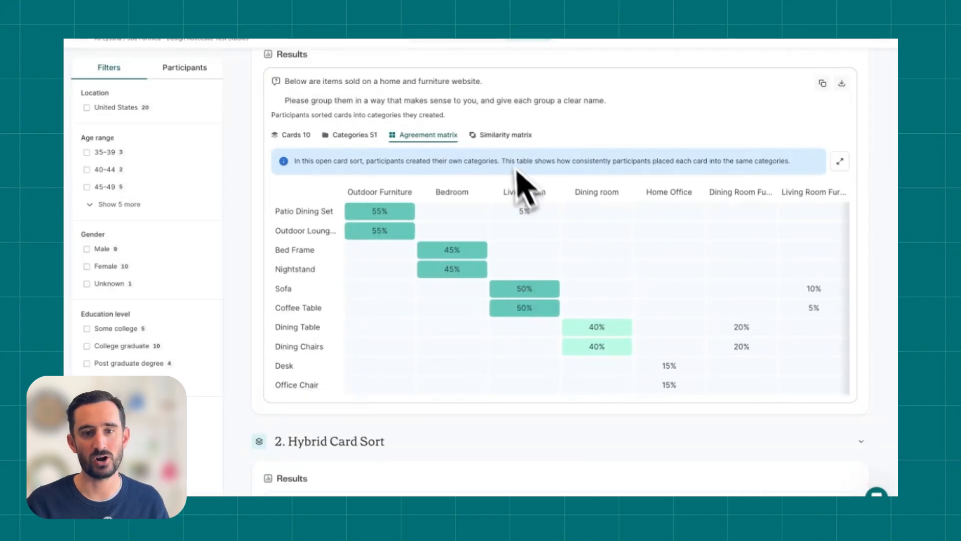
Switch to the similarity matrix and inspect pairs such as Dining Chairs–Dining Table, Nightstand–Bed Frame, Desk–Office Chair, Sofa–Dining Chairs and Coffee Table–Bed Frame
click(504, 138)
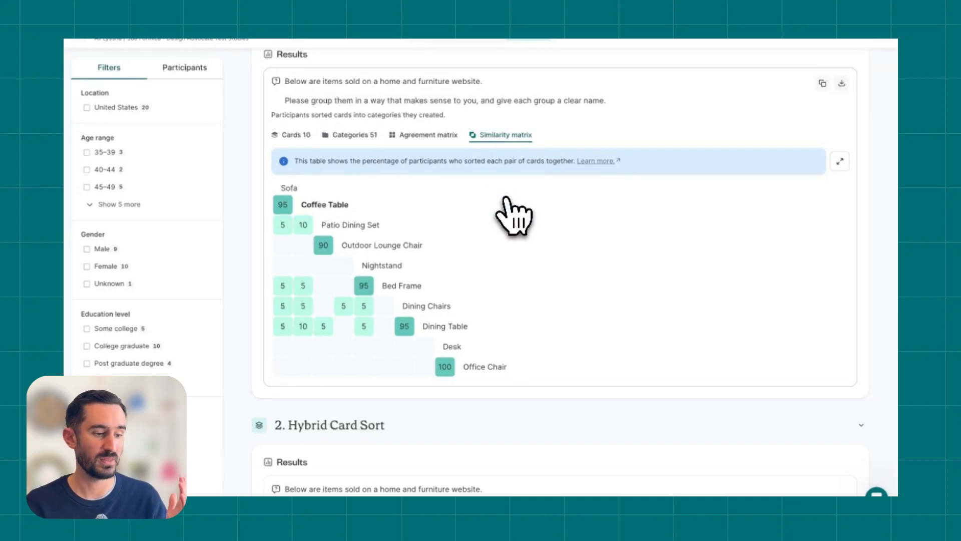
scroll(505, 199, up, 2)
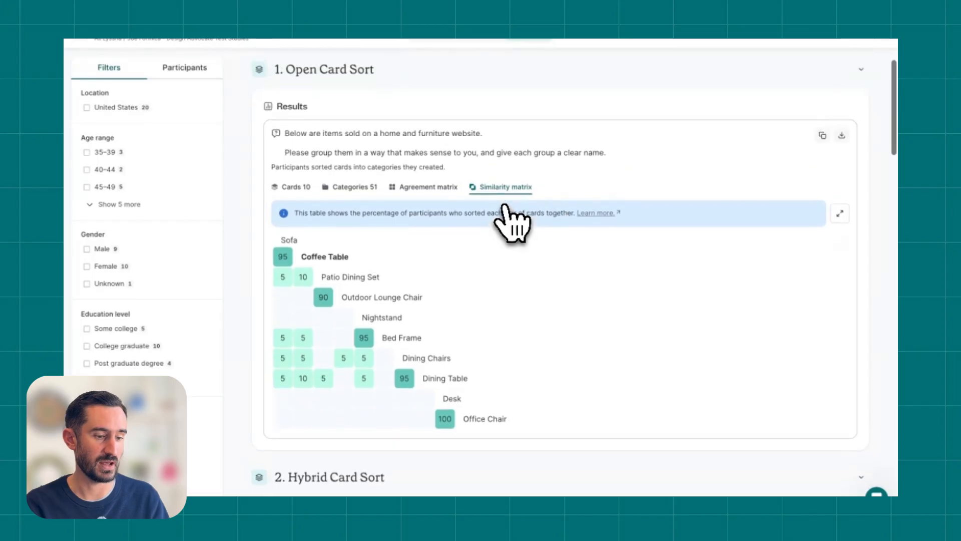
scroll(505, 211, up, 1)
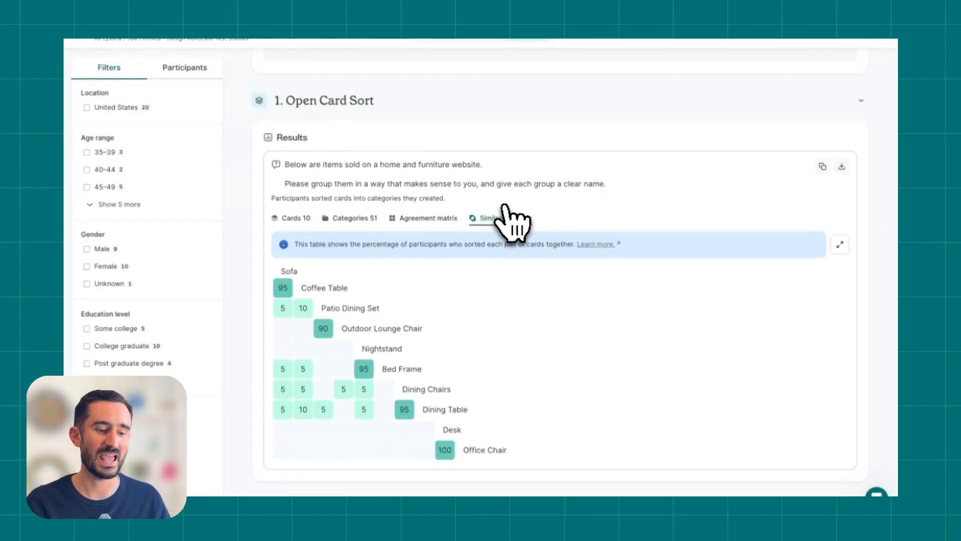
mouse_move(411, 429)
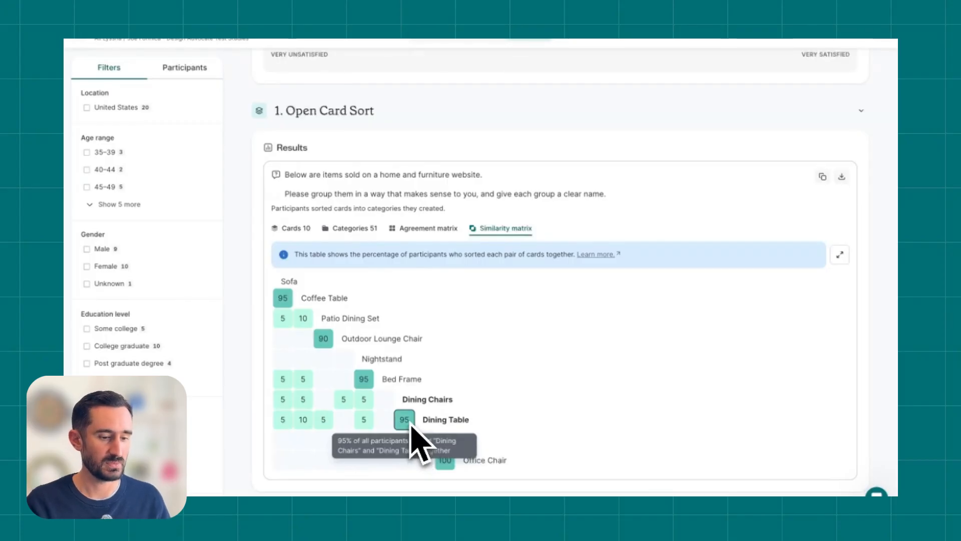
mouse_move(369, 383)
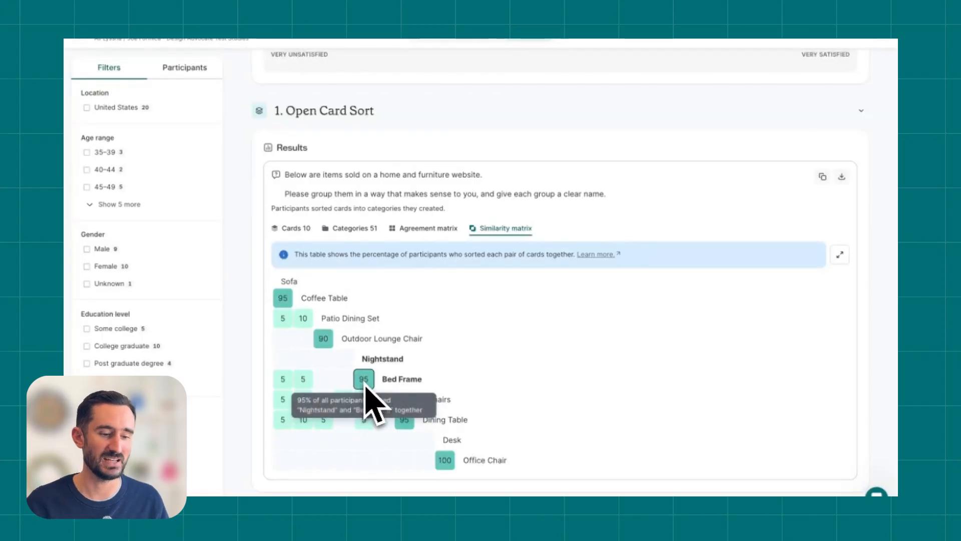
mouse_move(453, 467)
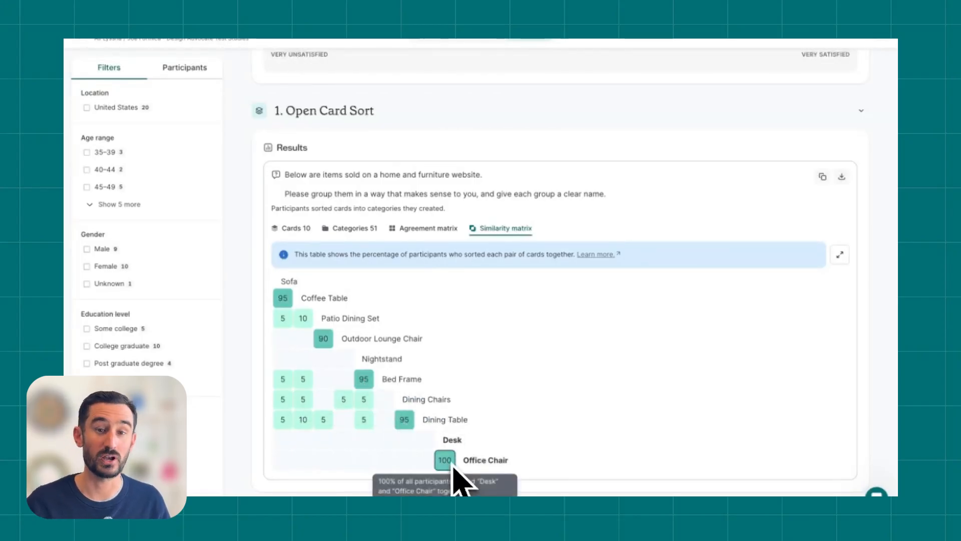
mouse_move(283, 406)
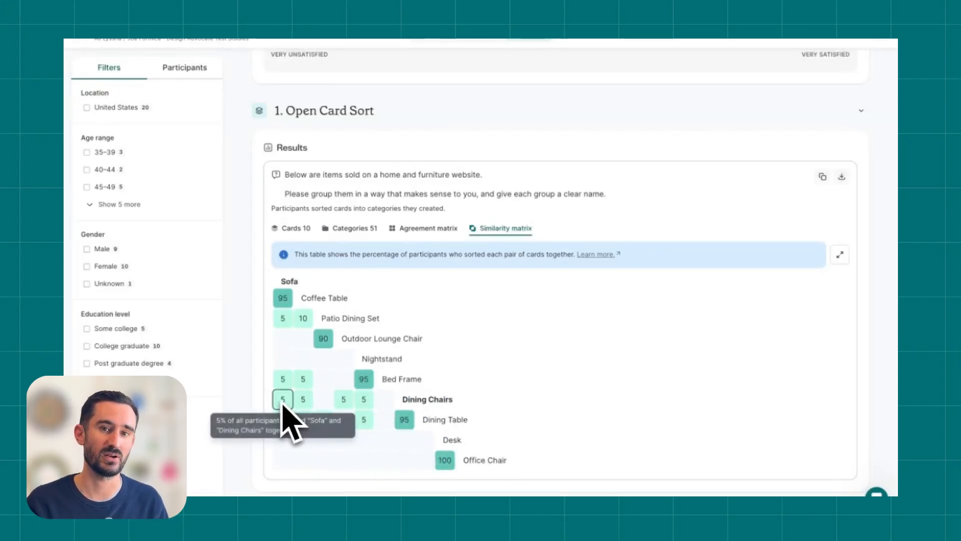
mouse_move(304, 389)
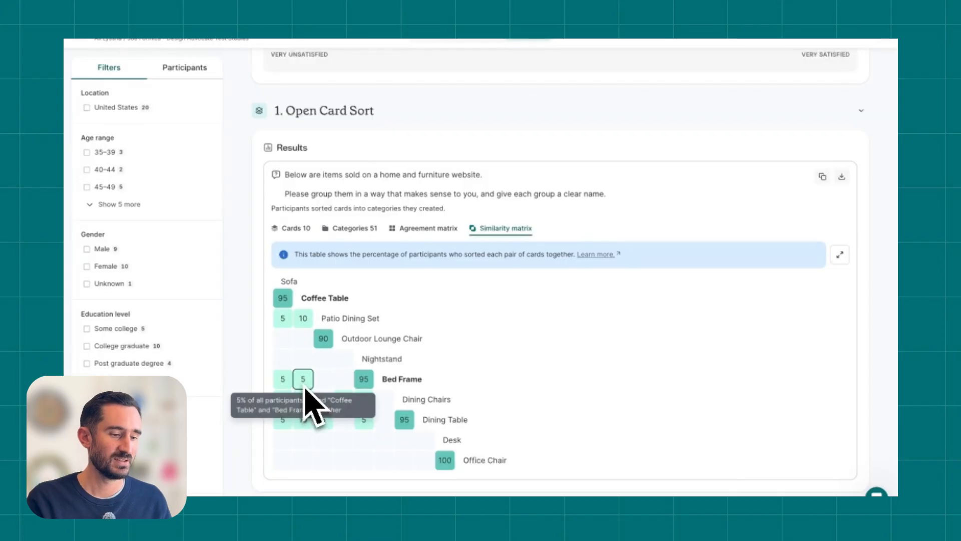